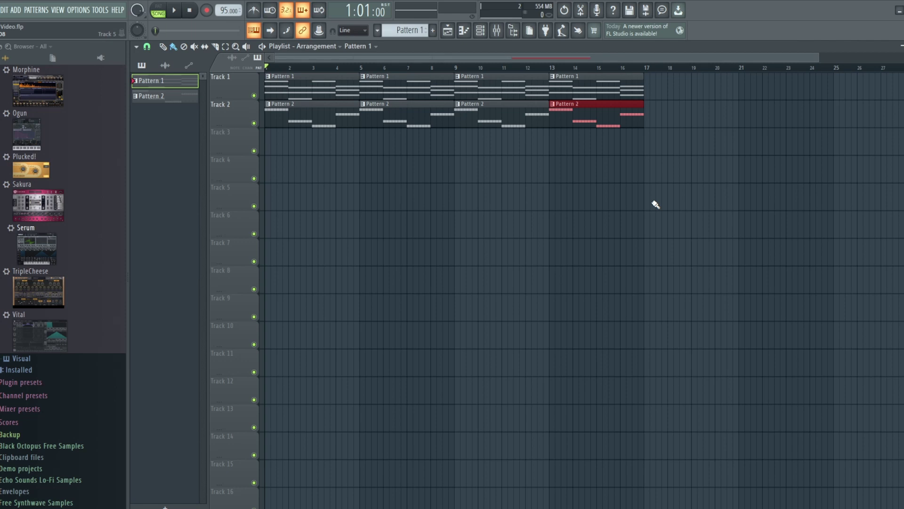
Listen to the existing two-track arrangement and add a third Serum instrument to the channel rack
key(space)
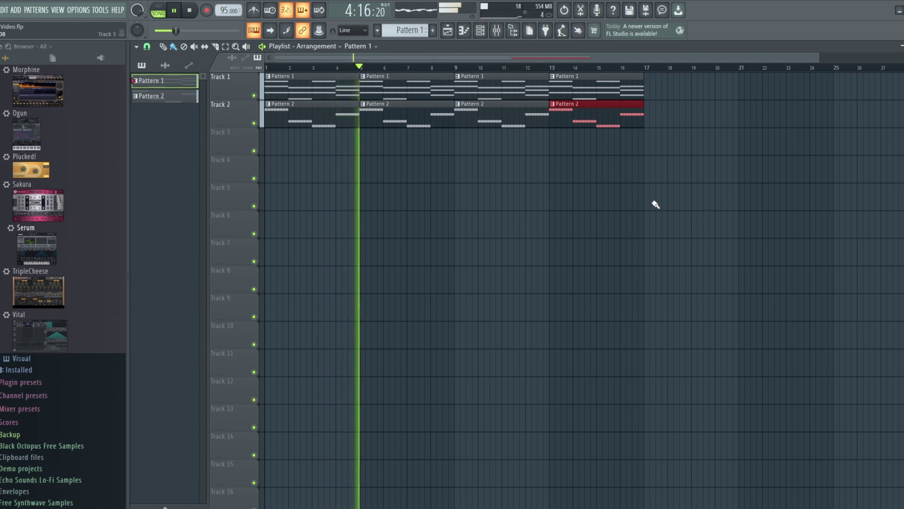
key(space)
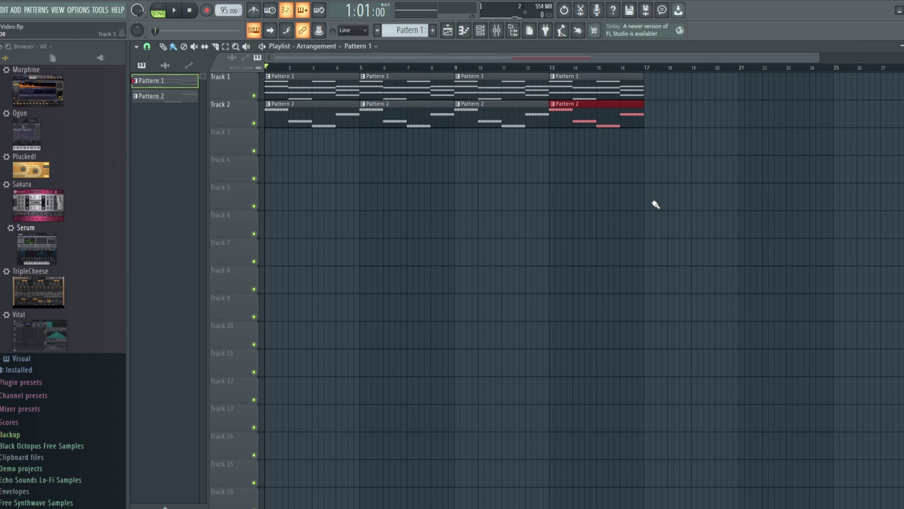
click(481, 31)
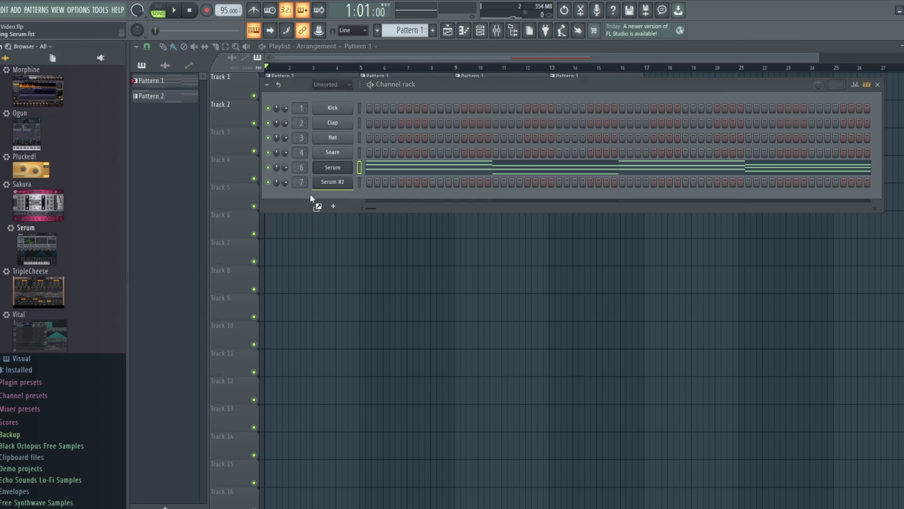
drag(310, 193, 311, 195)
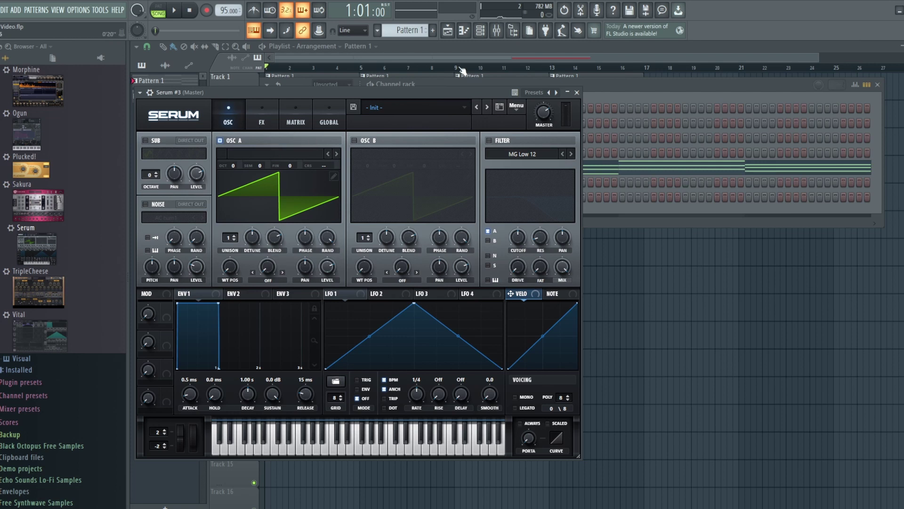
Examine the chord notes of the first Serum channel in the piano roll to find a shared note
click(464, 31)
click(351, 46)
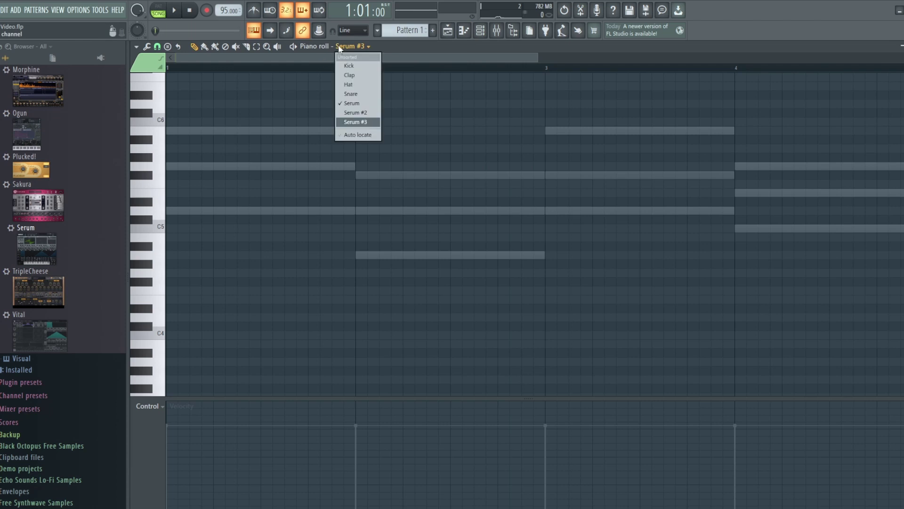
click(352, 103)
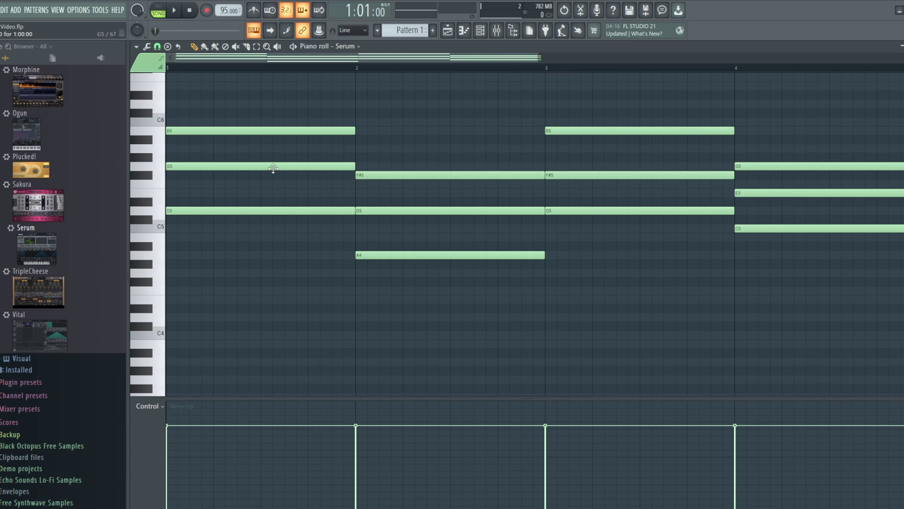
Switch to the empty Pattern 3, route Serum #3 to mixer insert 8 and open its piano roll
click(480, 31)
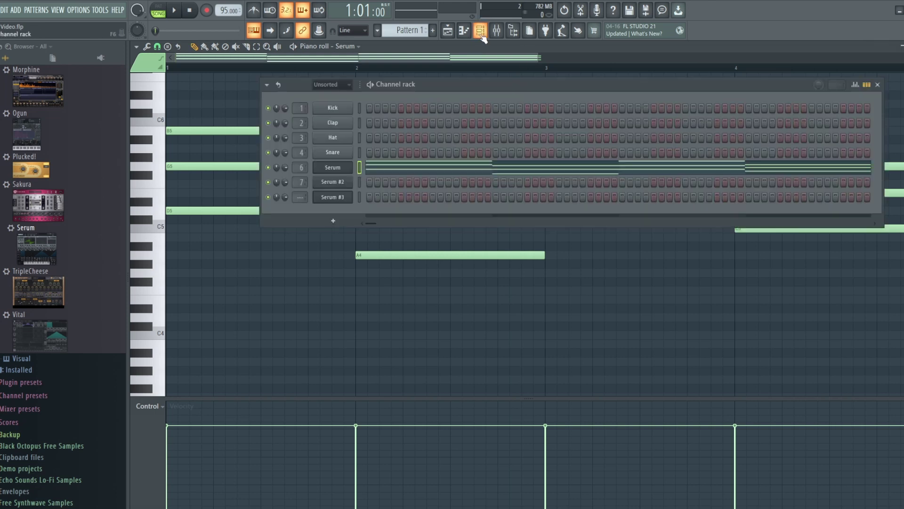
key(KP_Add)
key(KP_Add)
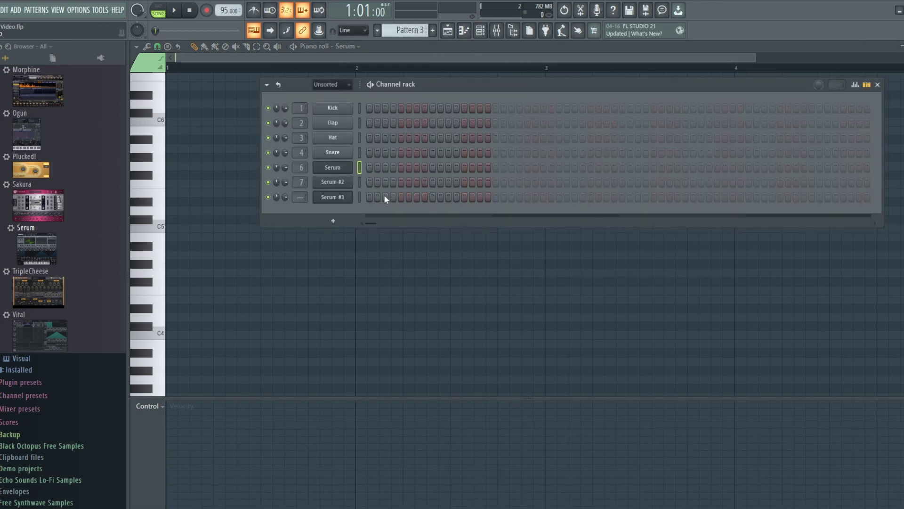
click(328, 195)
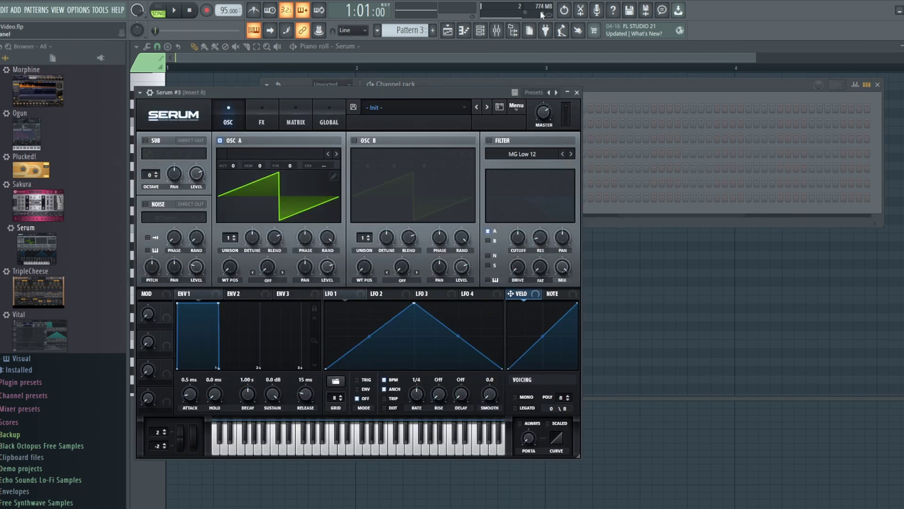
click(481, 32)
click(464, 30)
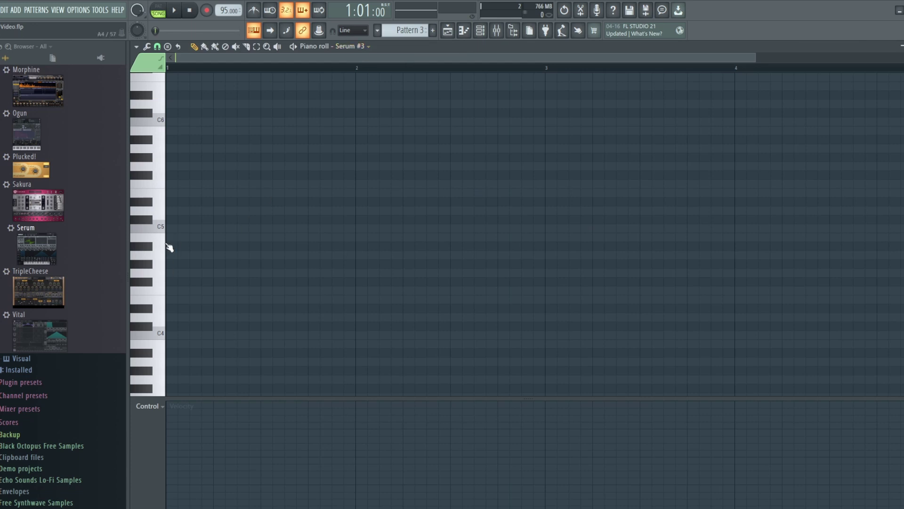
Draw a sustained G5 note eight bars long and place Pattern 3 on Track 3 from bar 1
click(176, 190)
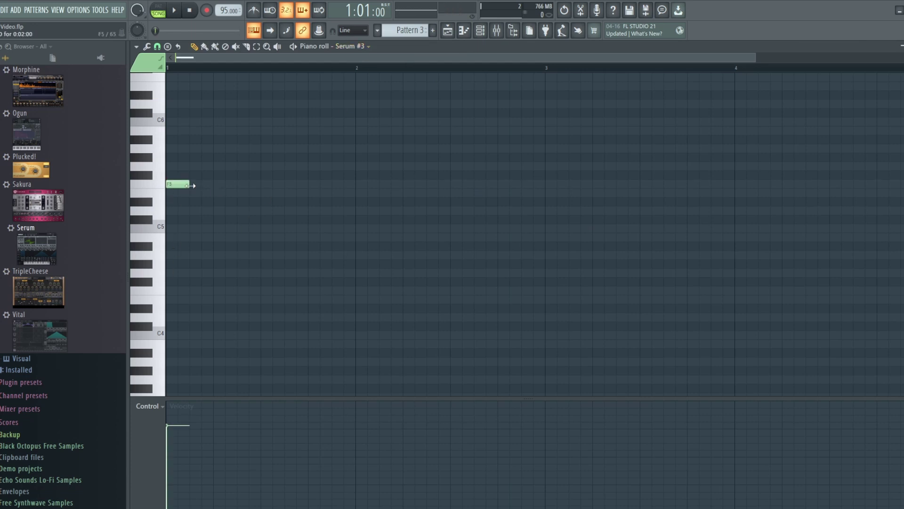
mouse_move(182, 185)
mouse_down()
mouse_move(179, 162)
mouse_move(902, 165)
mouse_move(861, 178)
mouse_up()
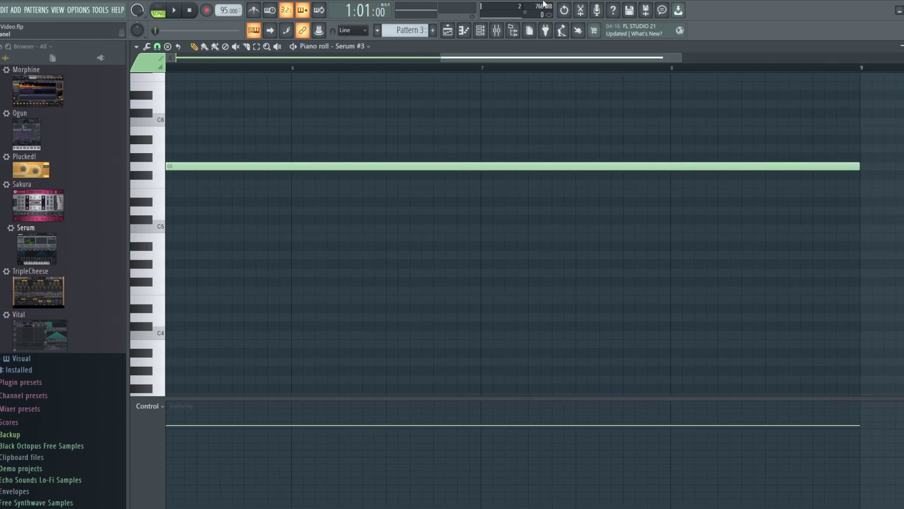
click(480, 30)
key(F5)
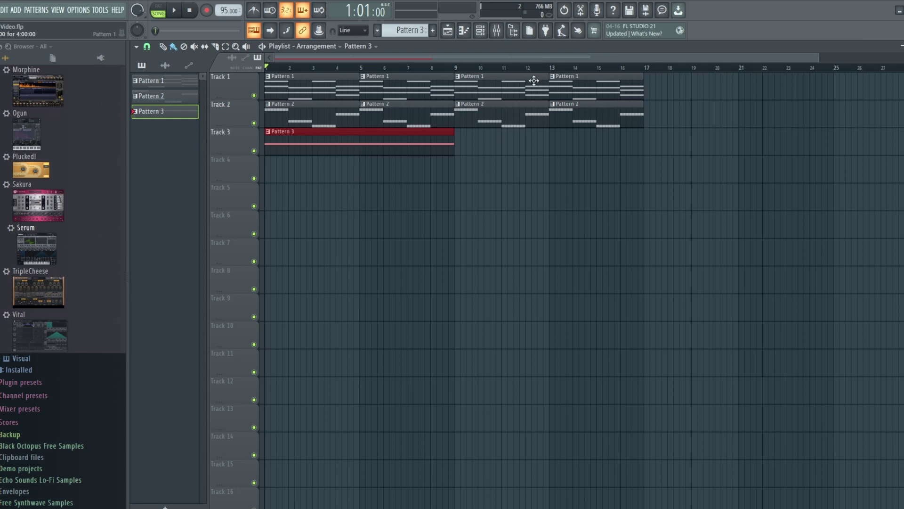
Open the Serum #3 instrument and play the arrangement to hear its unprocessed sustained note
click(481, 30)
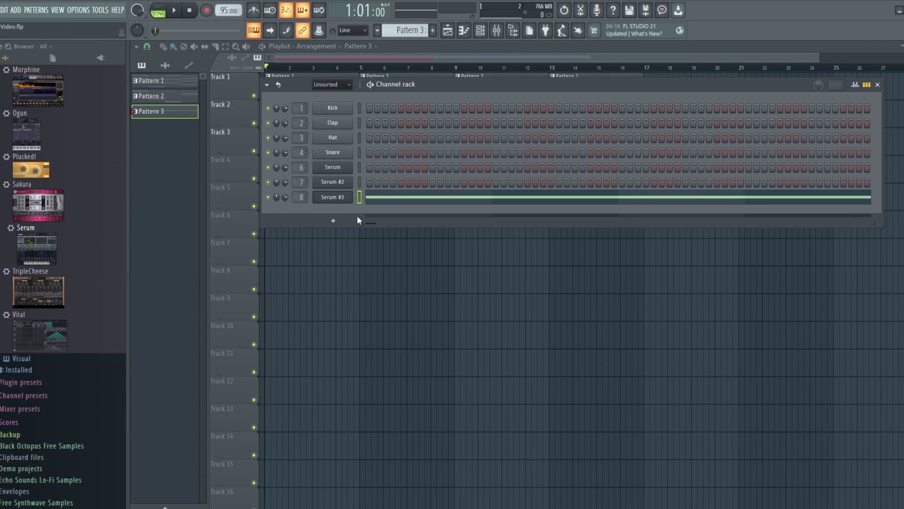
click(339, 196)
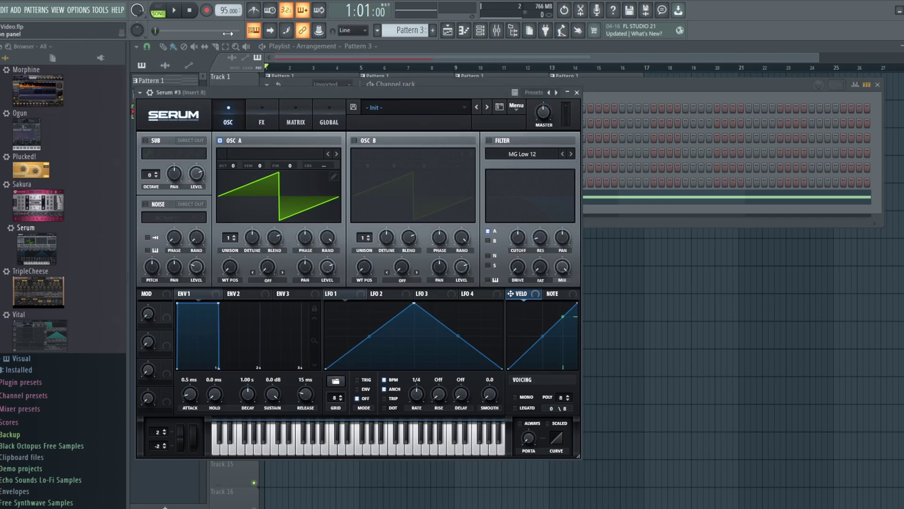
click(180, 9)
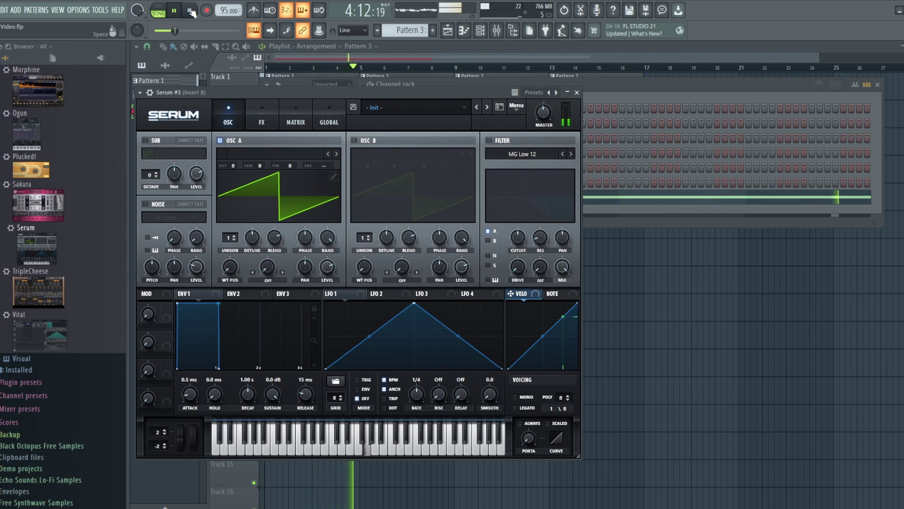
click(192, 11)
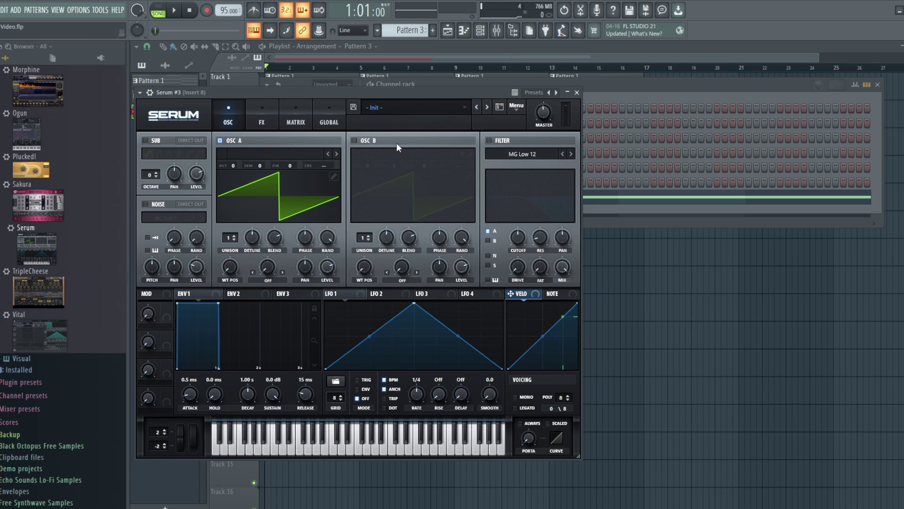
Enable the MG Low 12 filter in Serum #3 and set its master volume to about 79% during playback
click(489, 140)
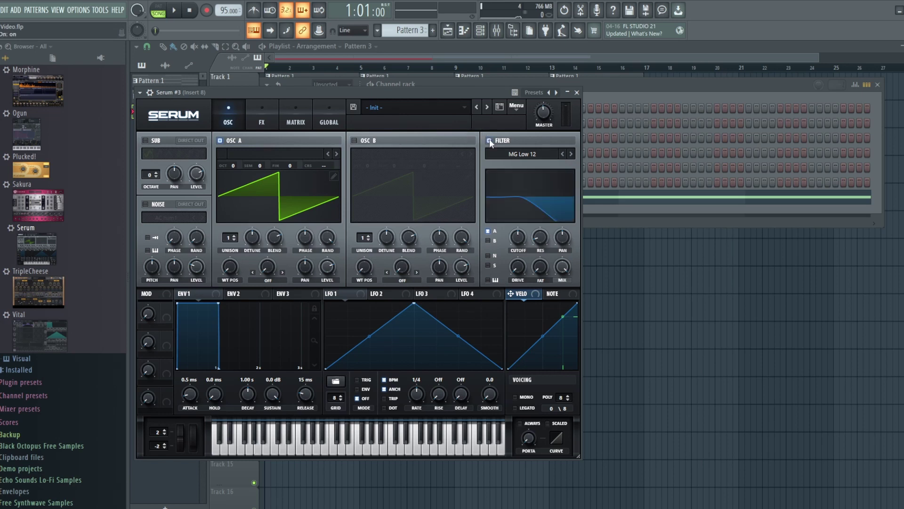
key(space)
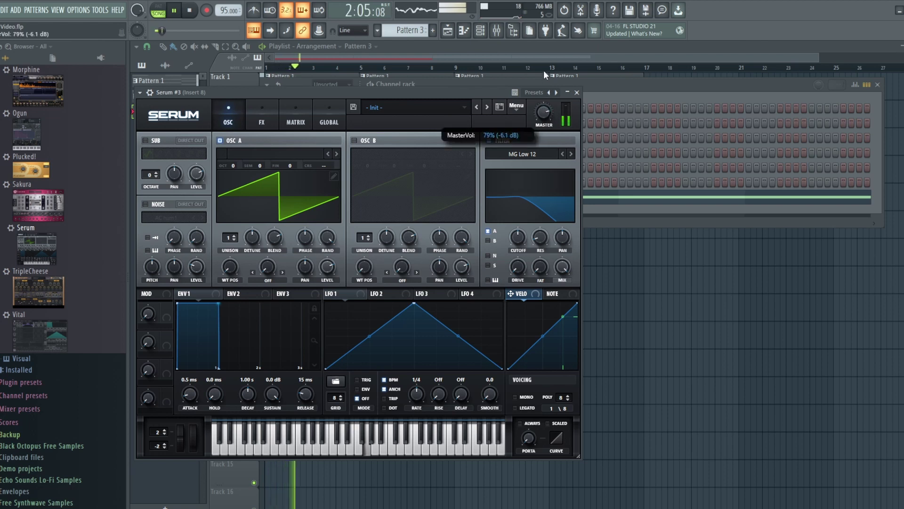
click(192, 11)
Enable Serum's Reverb and Delay, raise the reverb mix above 80%, and set the delay mix to 37% and feedback to 45%
click(271, 114)
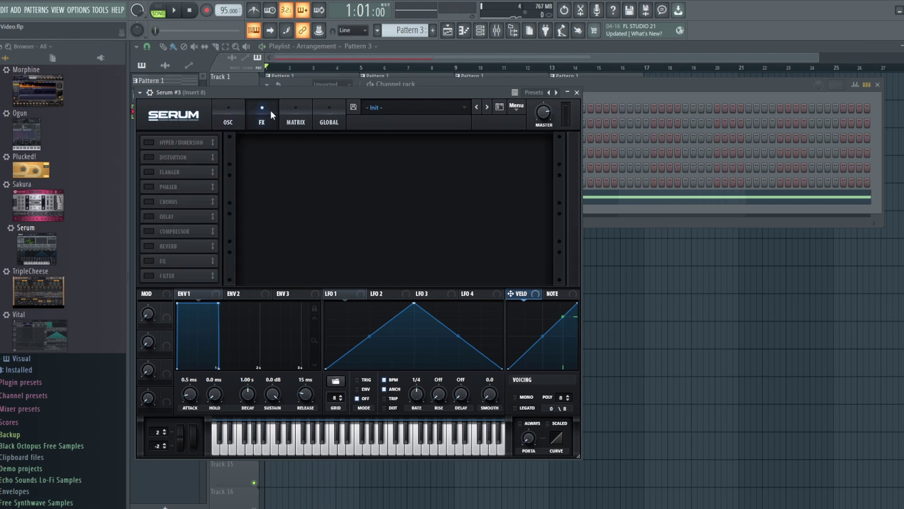
click(148, 246)
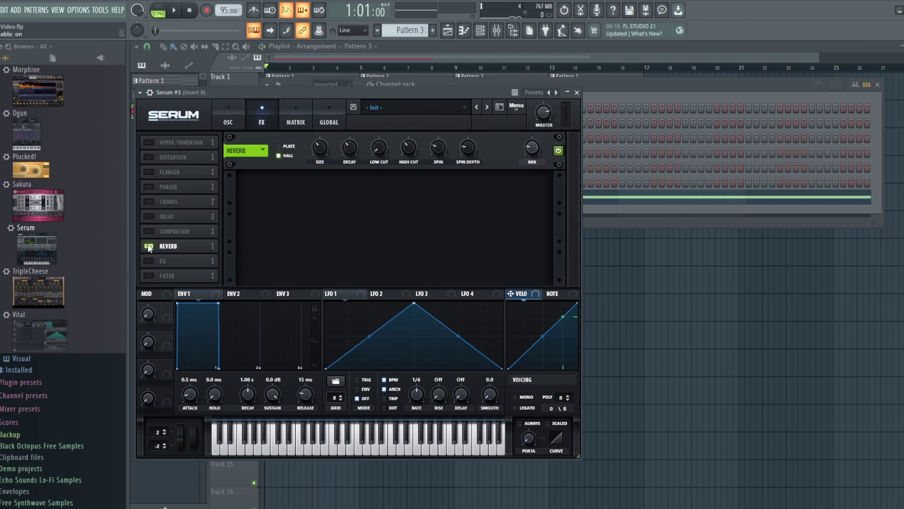
click(149, 217)
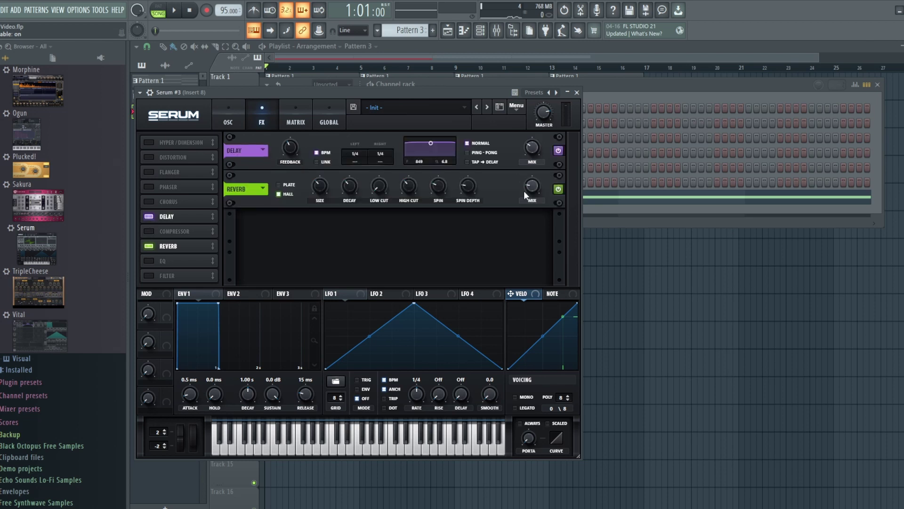
mouse_move(536, 187)
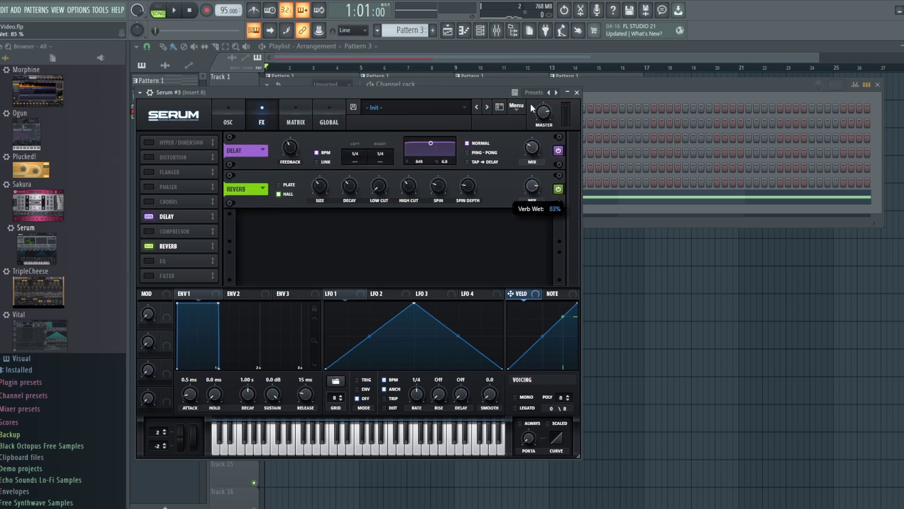
mouse_move(532, 146)
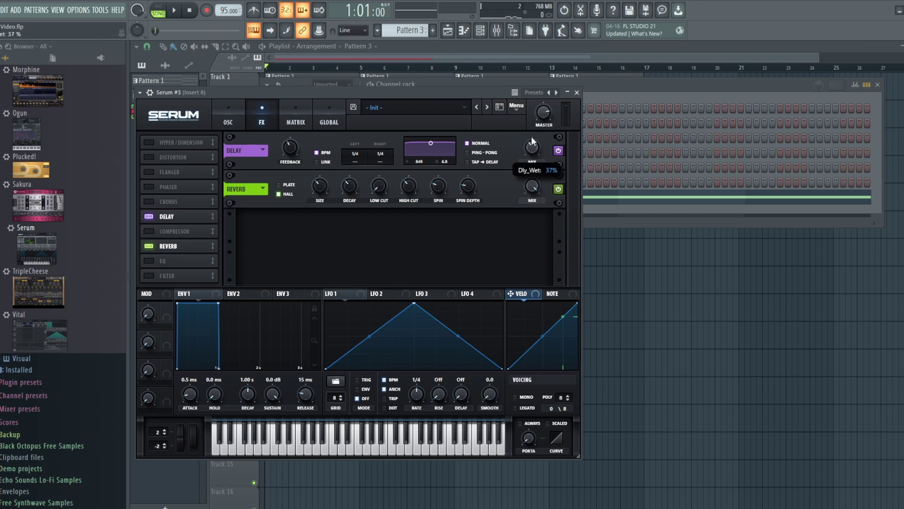
mouse_move(288, 157)
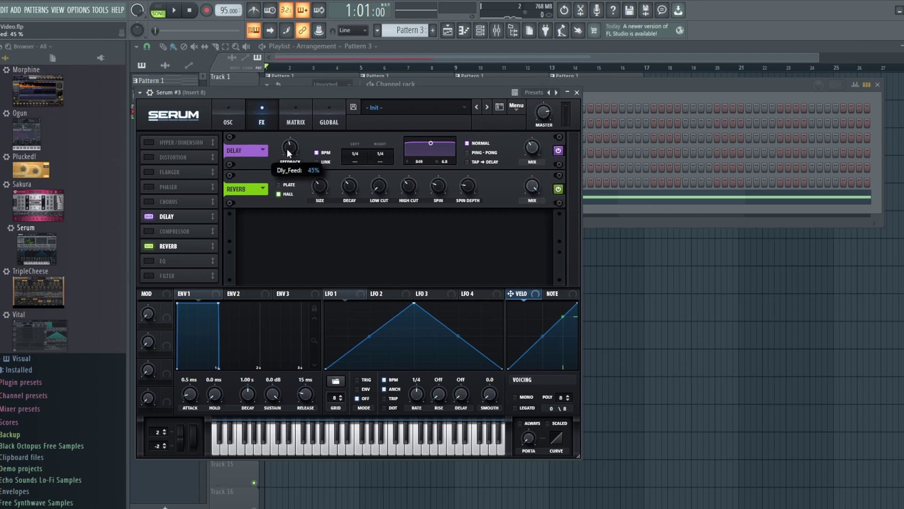
Enable Serum's EQ during playback and make its low band a low cut at about 319 Hz with Q about 46%
click(175, 11)
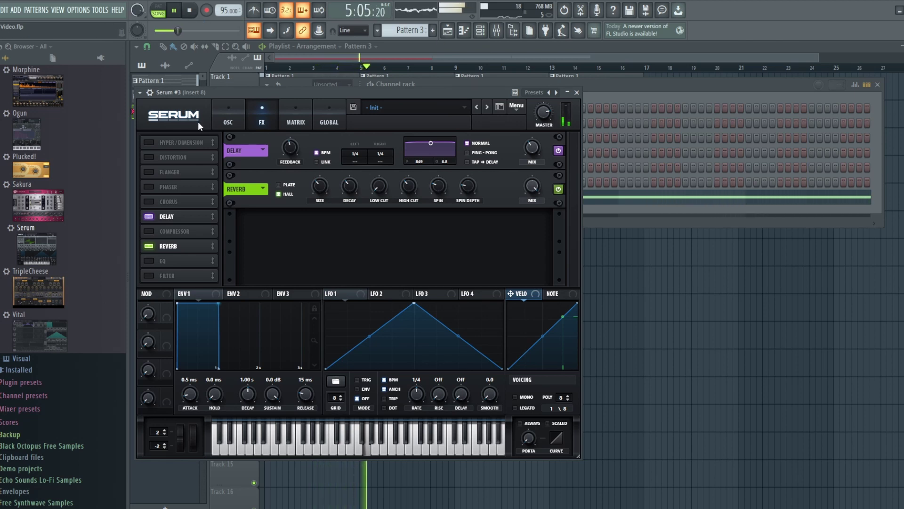
click(149, 262)
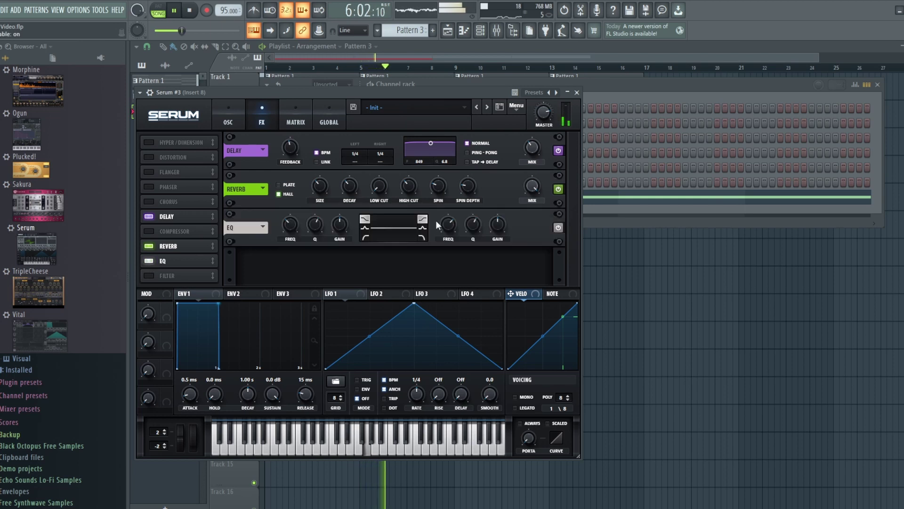
drag(316, 225, 313, 242)
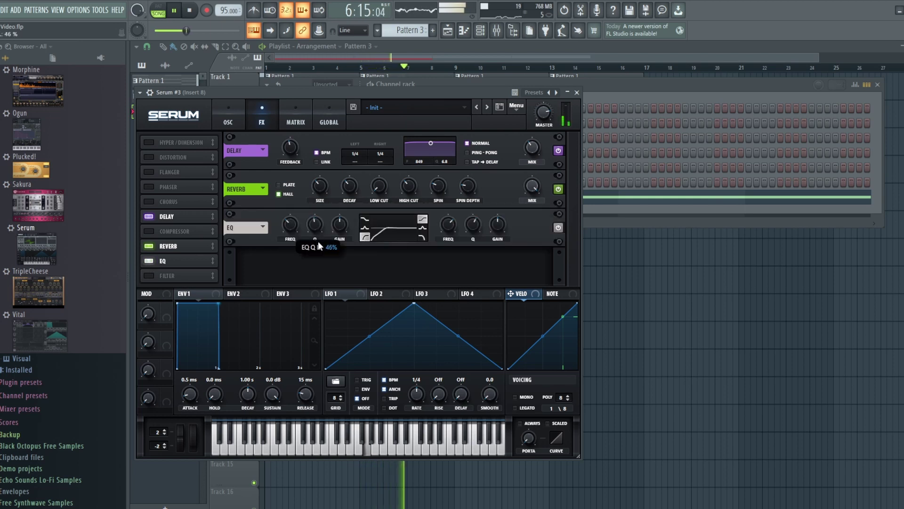
mouse_move(299, 225)
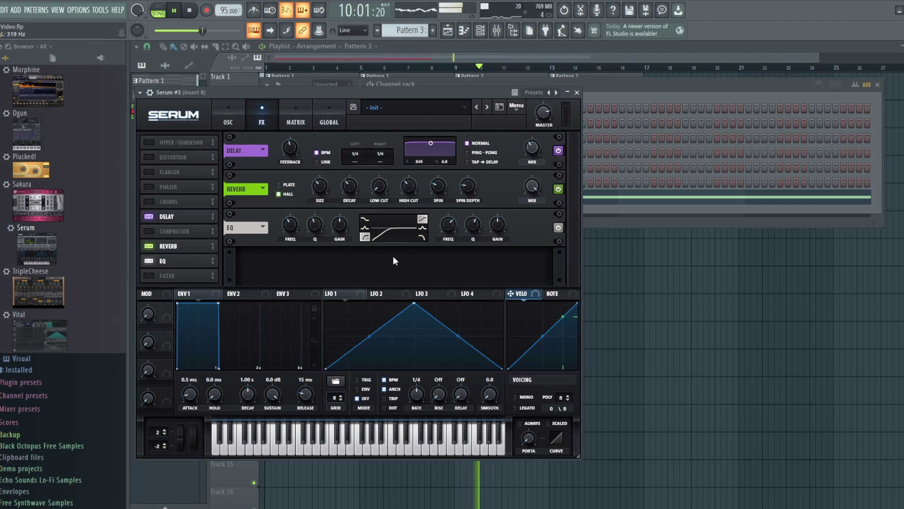
key(space)
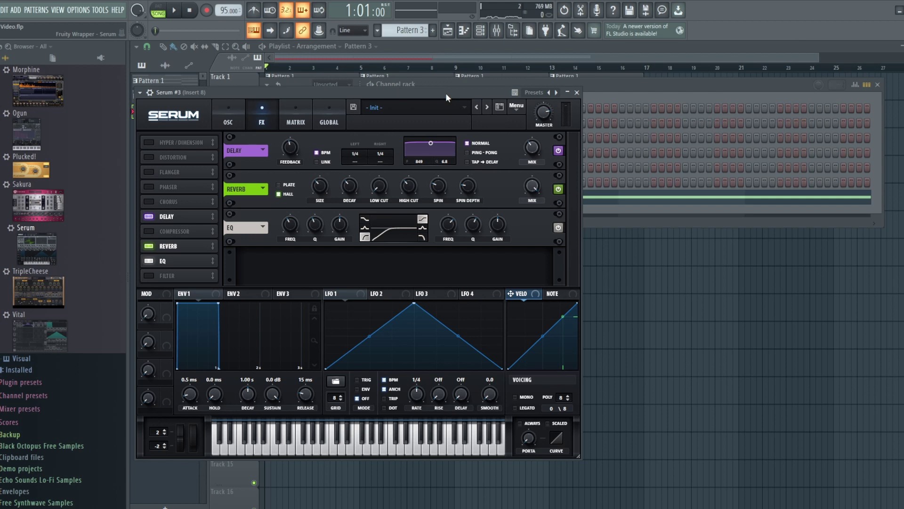
Set oscillator A's unison to 4 voices and play the arrangement to hear the thicker sound
click(231, 115)
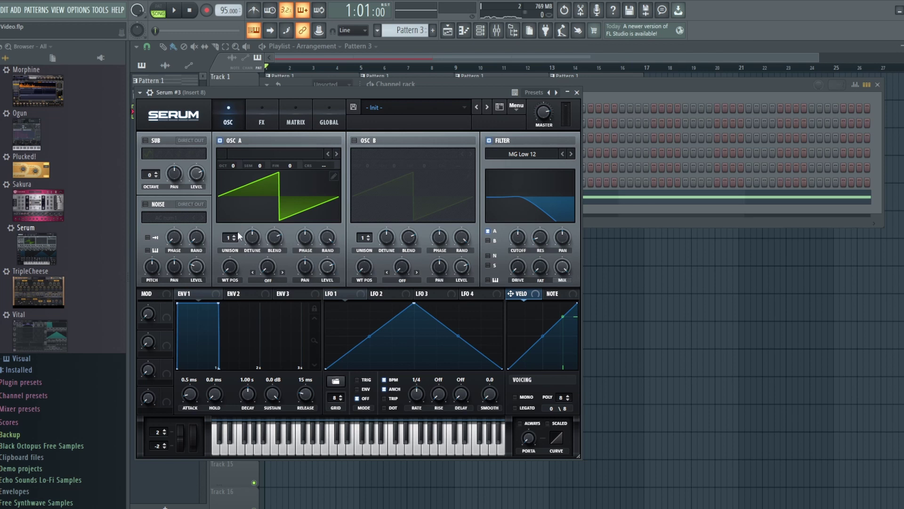
drag(237, 239, 235, 237)
click(174, 11)
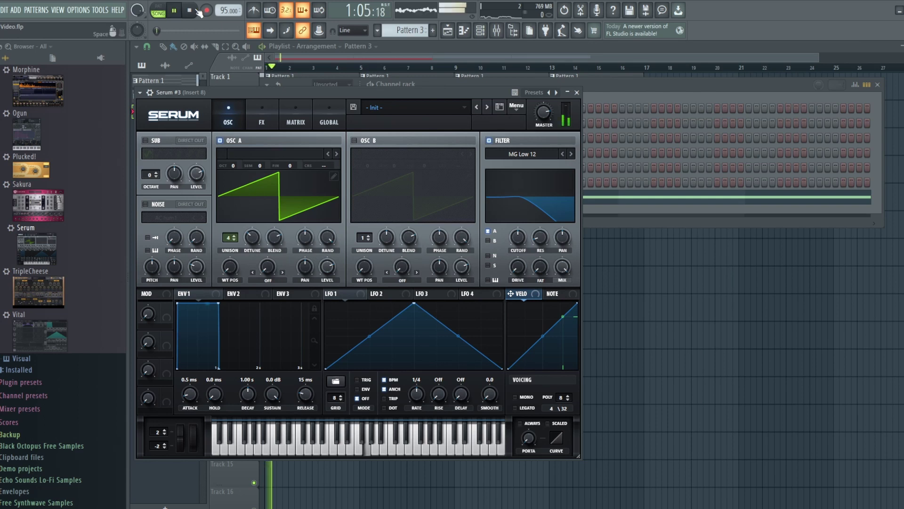
Enable Serum's Chorus effect and raise its mix to about 77% during playback
click(263, 123)
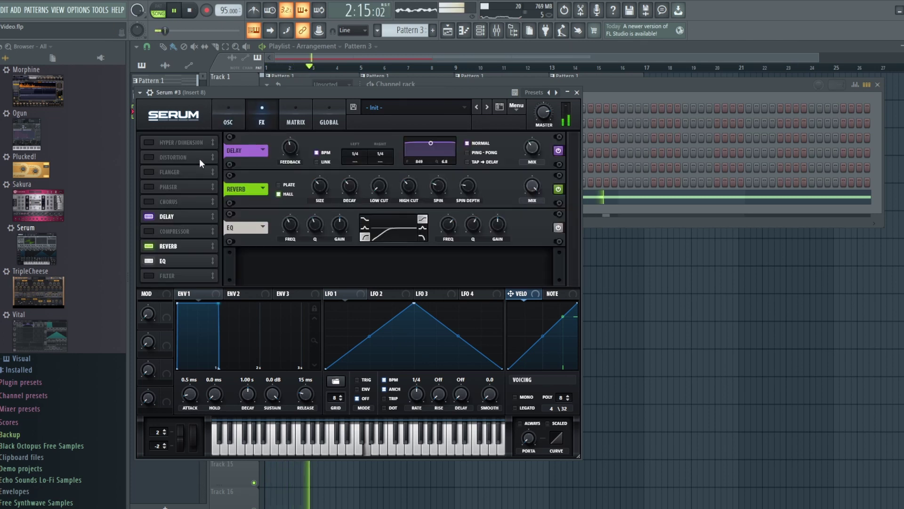
click(149, 201)
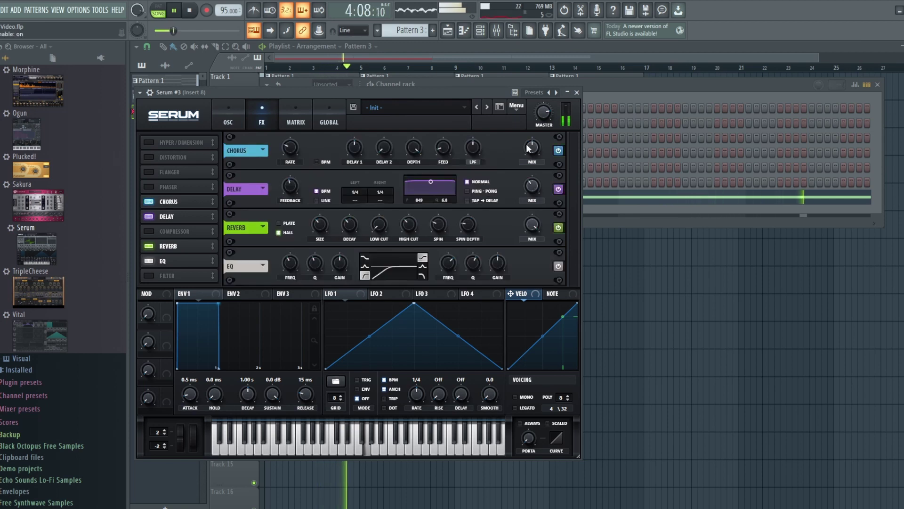
drag(535, 135, 533, 111)
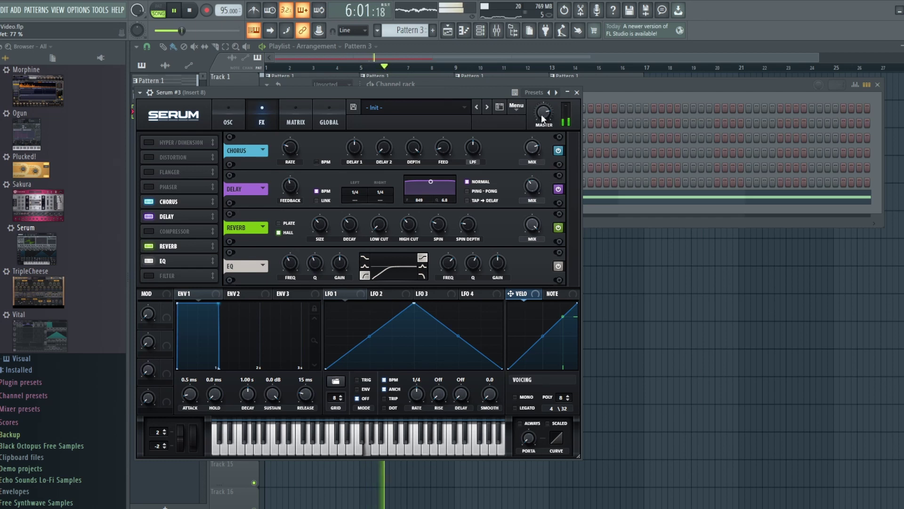
Set Serum's master volume to 81% and listen to the pad on its own in pattern mode
mouse_move(547, 113)
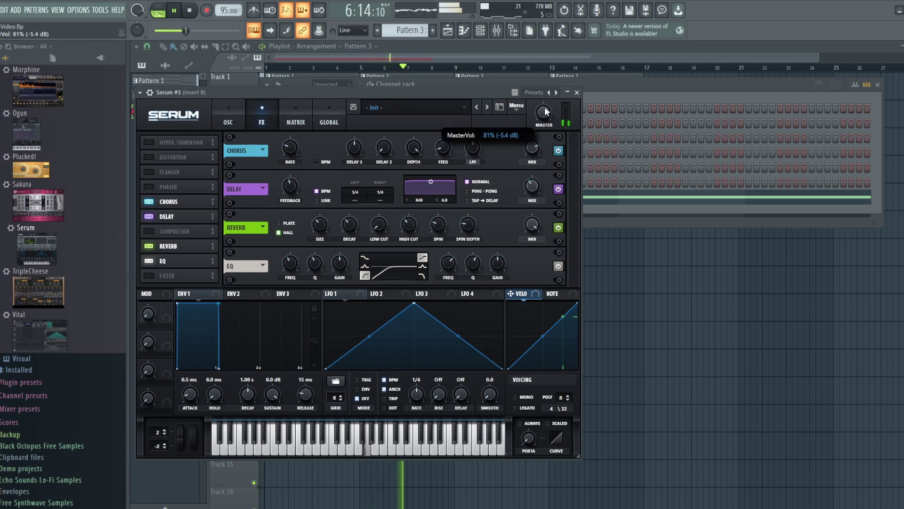
click(191, 11)
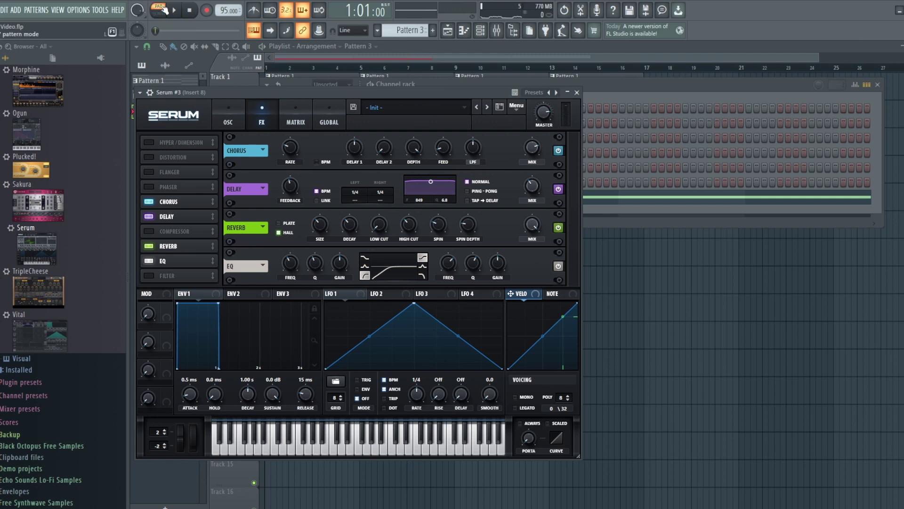
click(184, 14)
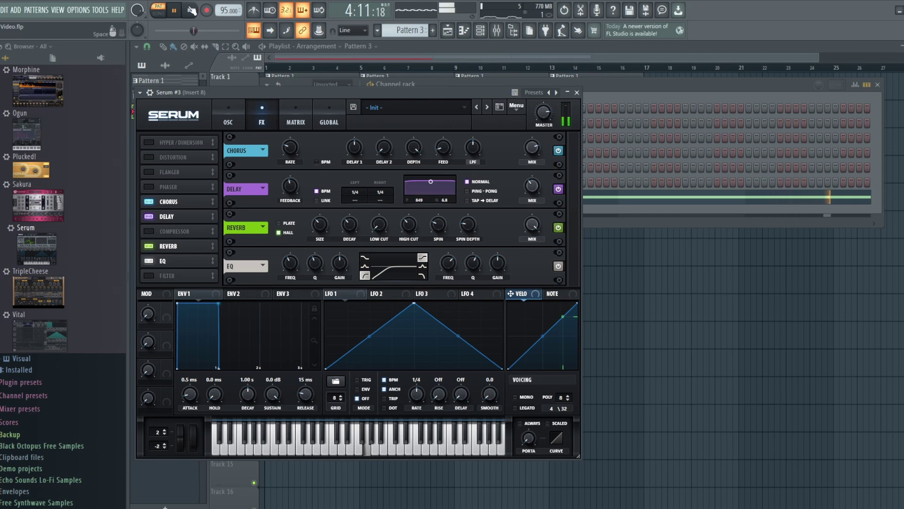
click(191, 10)
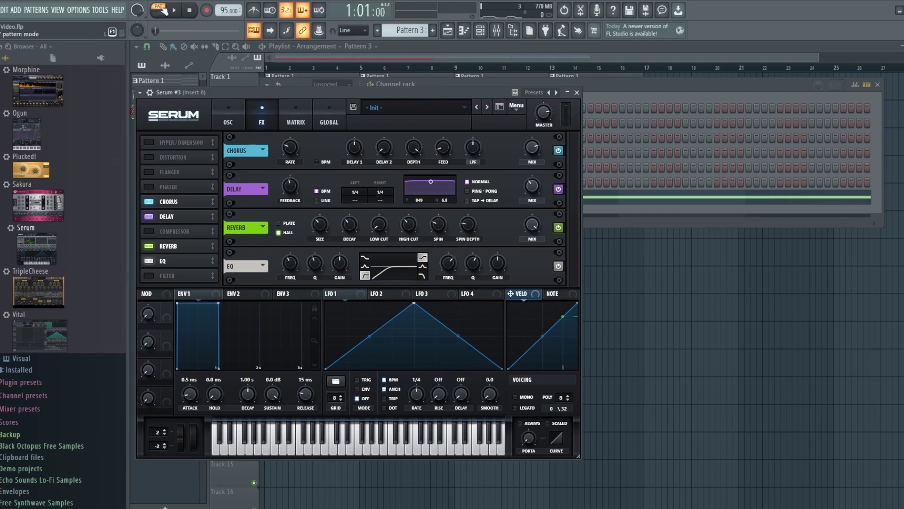
Lower the pad's mixer track, Insert 8, to about 83% (-4.1 dB) while the song plays and compare its level with the master
click(174, 9)
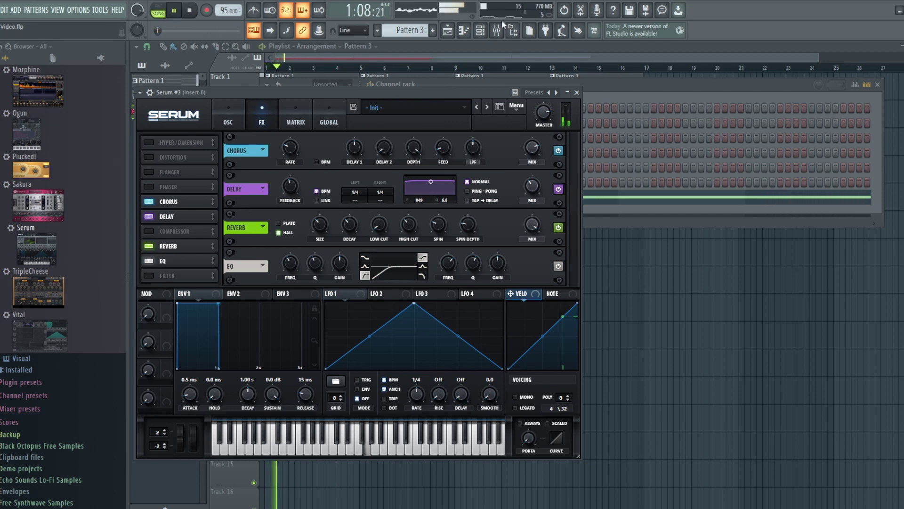
click(503, 32)
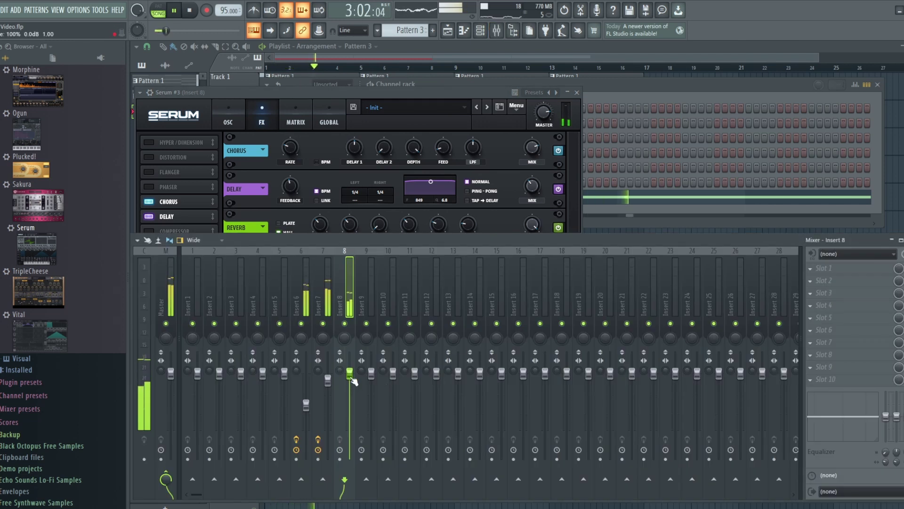
drag(353, 380, 353, 393)
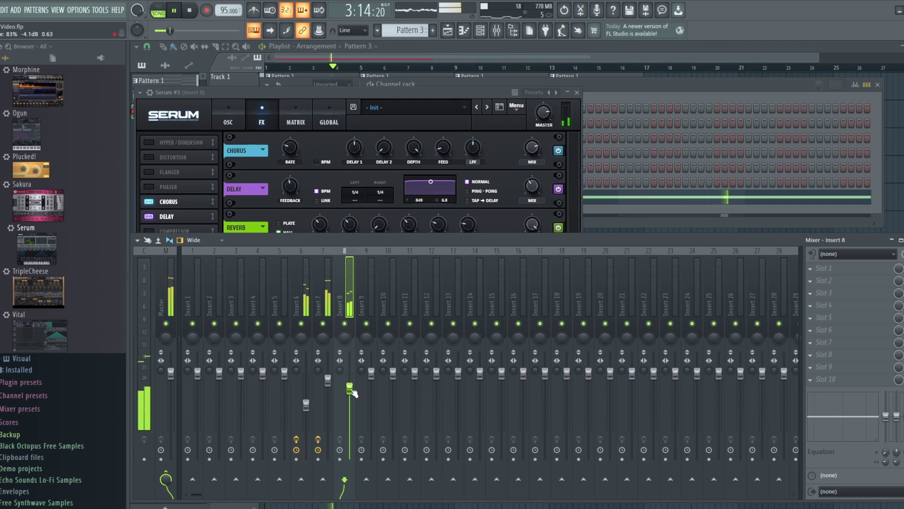
click(171, 299)
click(348, 310)
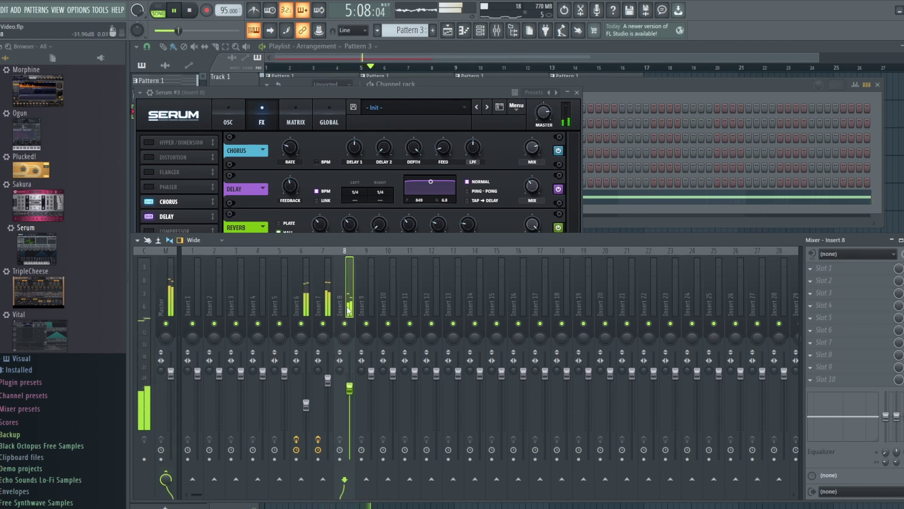
click(191, 11)
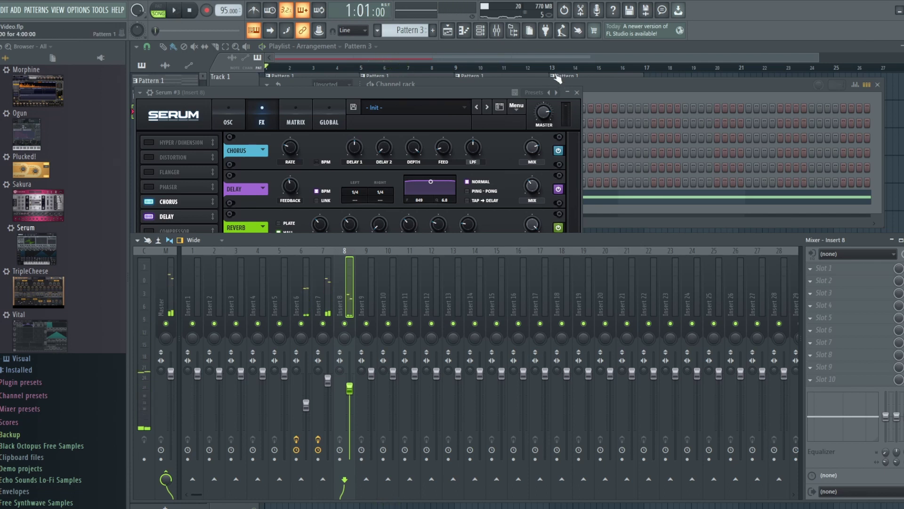
Move the sustained pad note of Serum #3 from G5 down to D5 and play the song to hear it
click(481, 30)
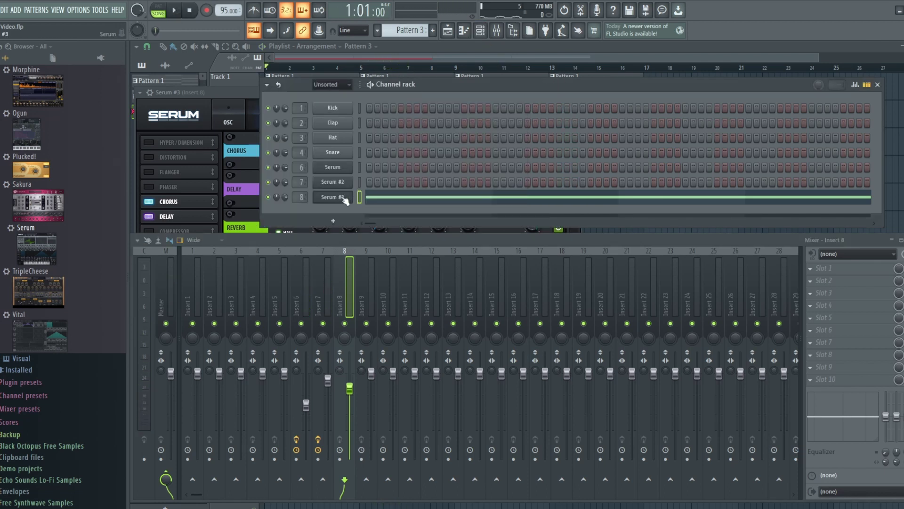
click(379, 201)
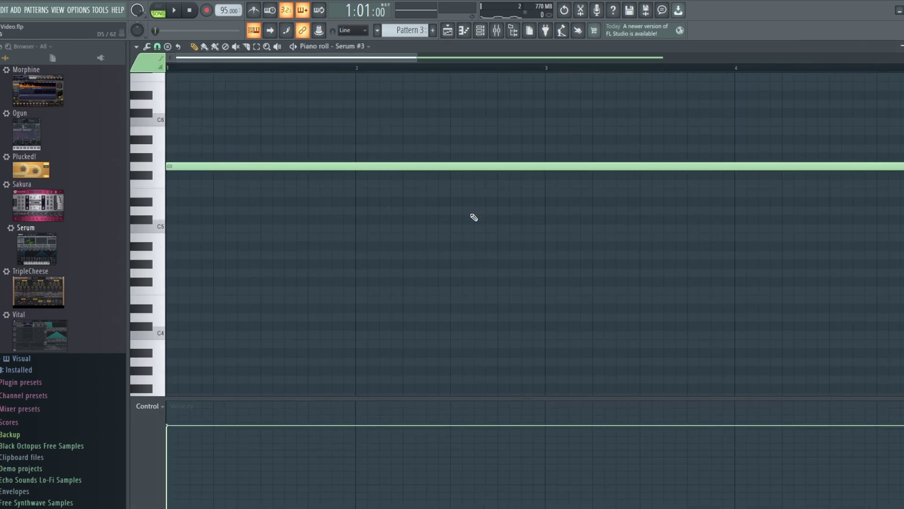
drag(474, 217, 414, 161)
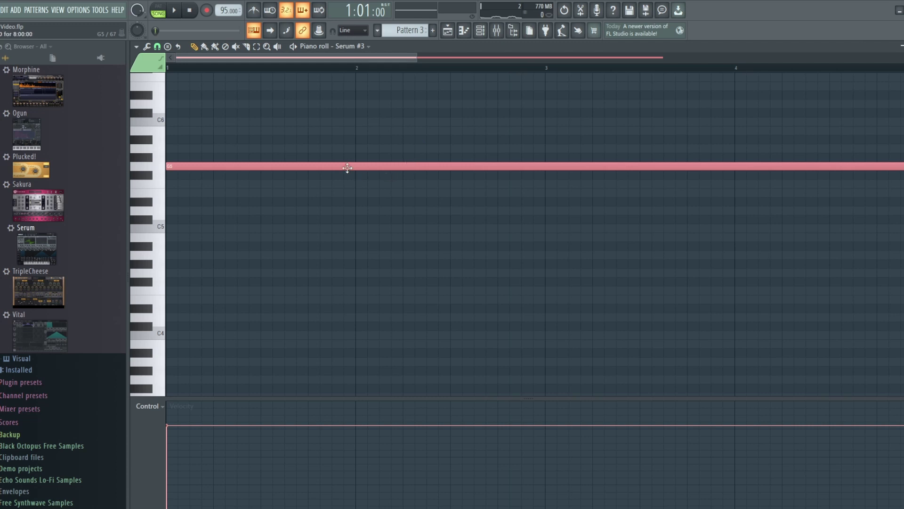
drag(347, 171, 345, 216)
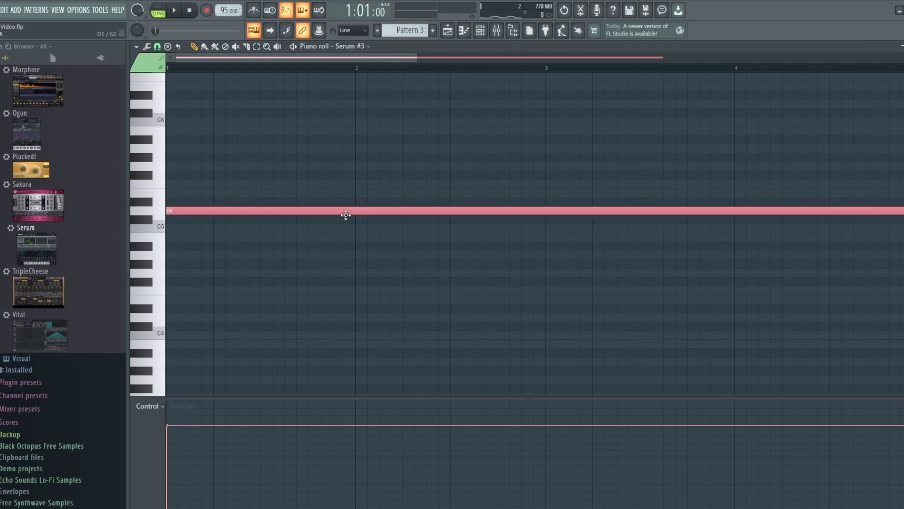
key(space)
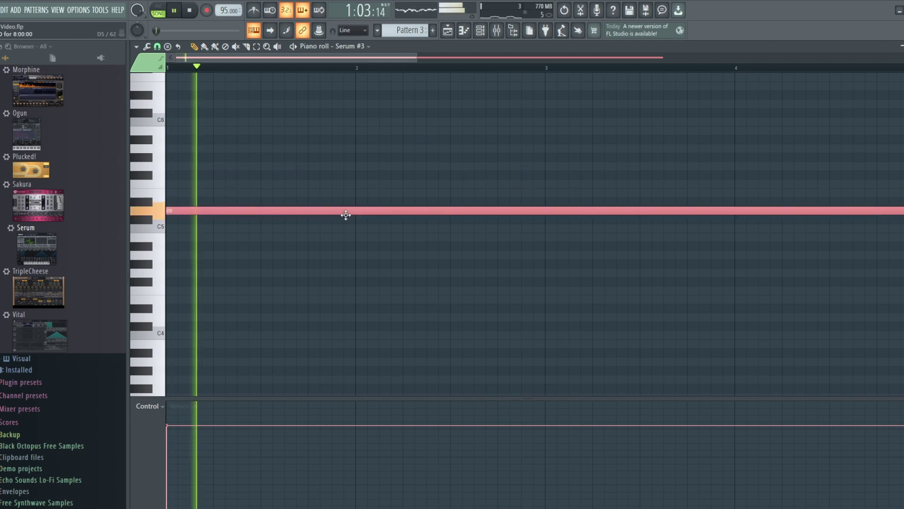
click(481, 32)
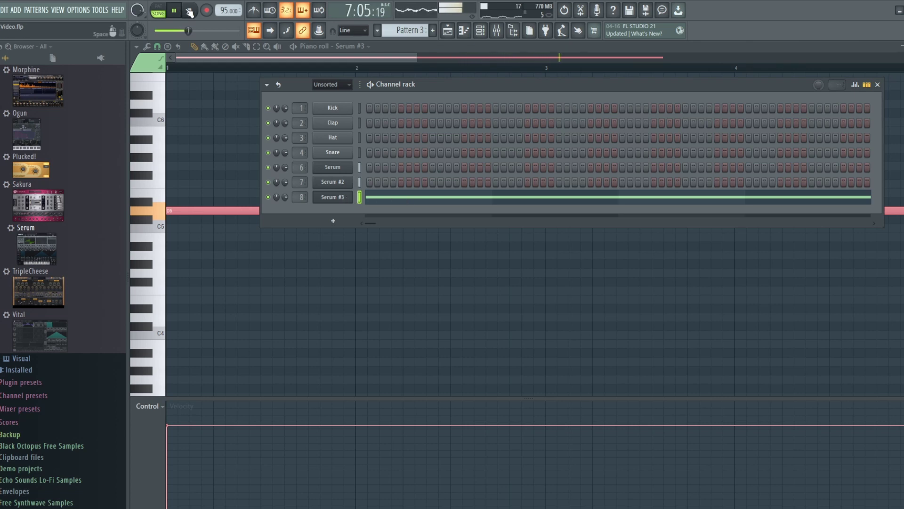
click(190, 11)
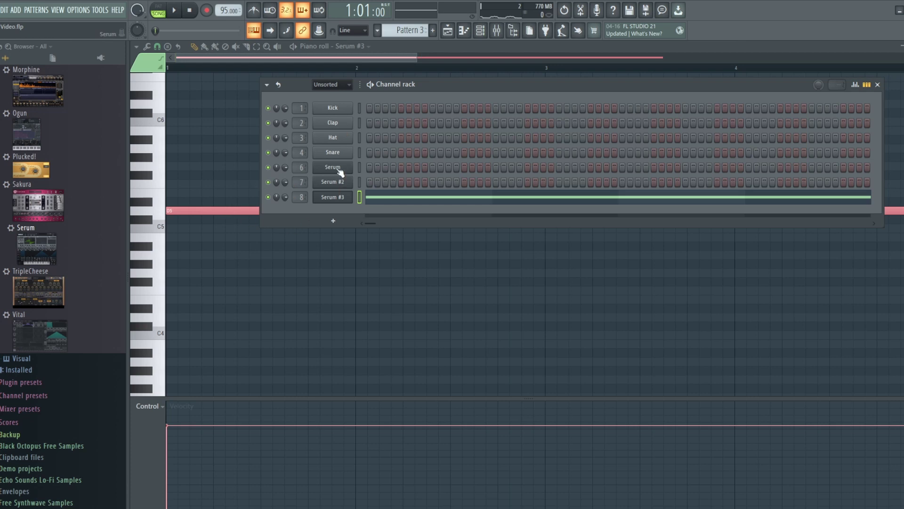
Try the sustained pad note at D#5 and at A5, listening to each pitch against the song
click(176, 10)
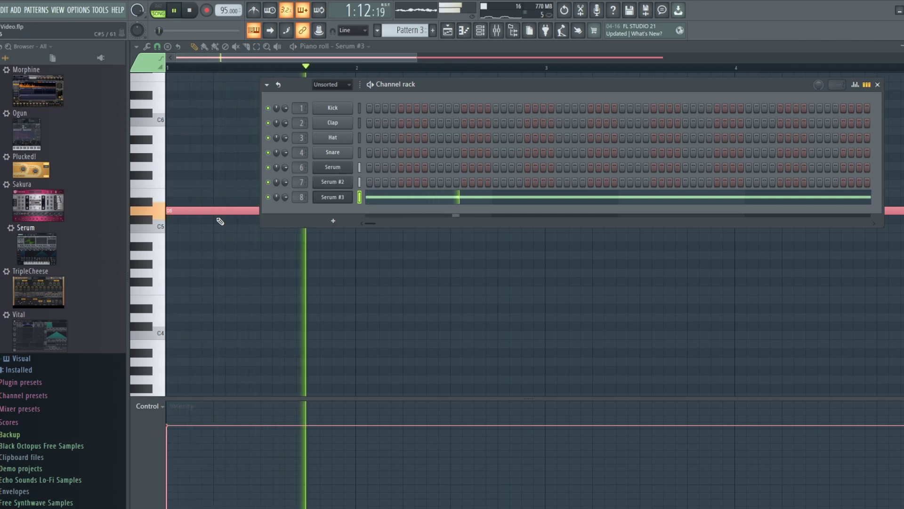
drag(220, 212, 224, 201)
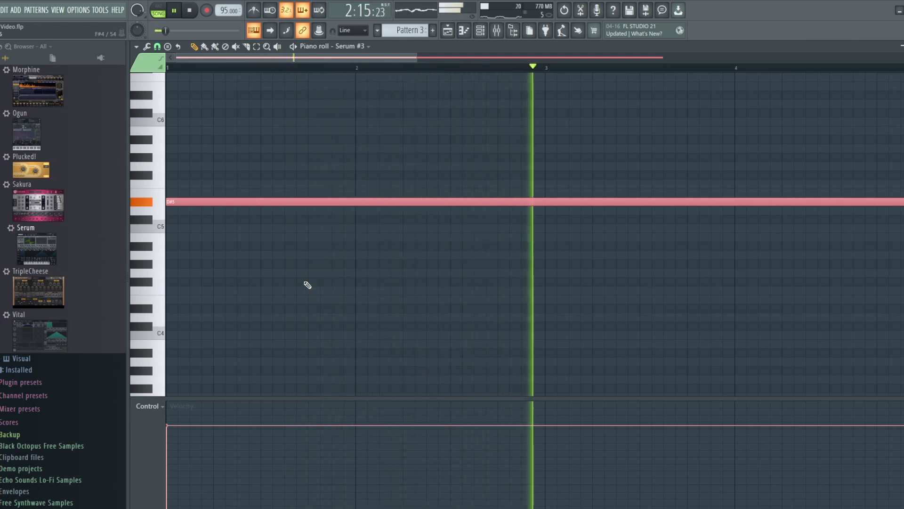
key(space)
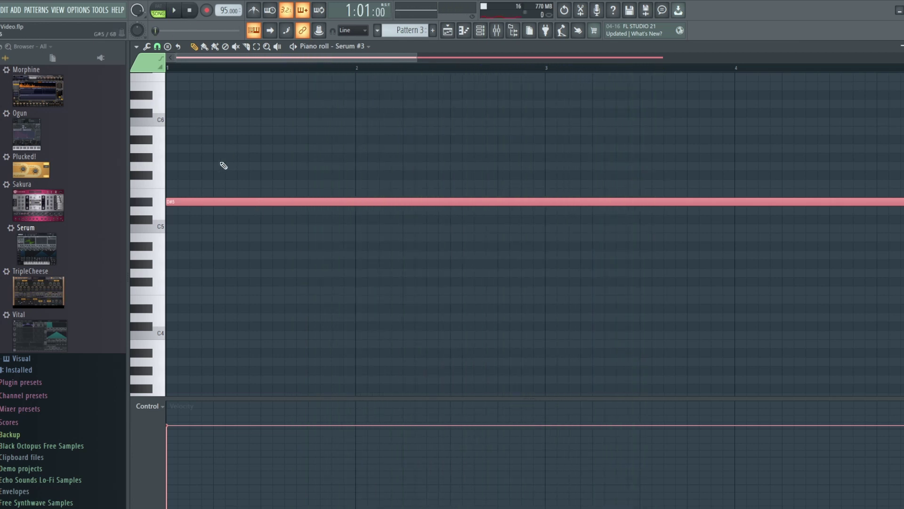
drag(200, 195, 196, 147)
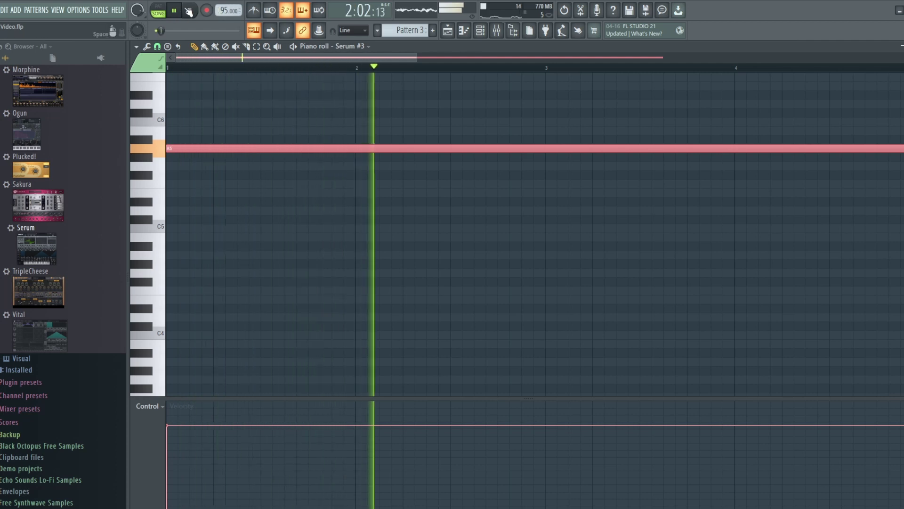
click(191, 11)
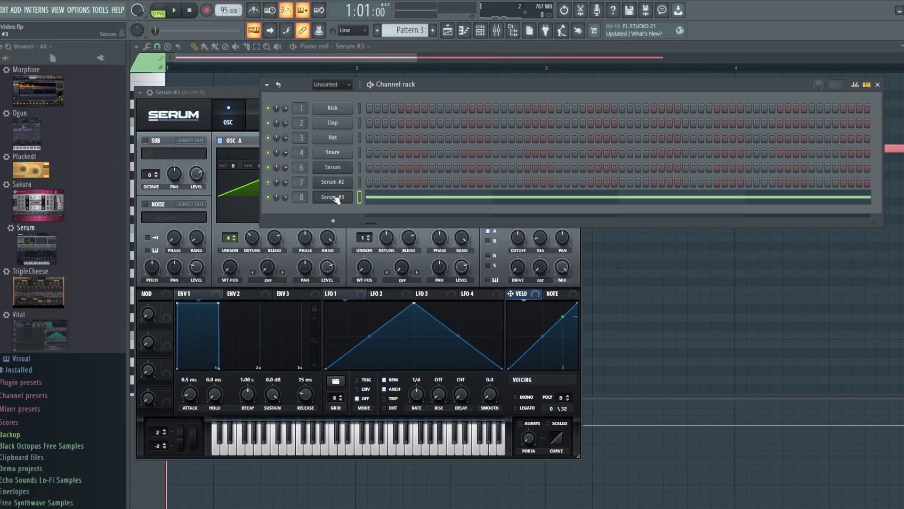
Reset Serum #3 to the initial preset and clear the pad note from its piano roll
click(235, 96)
click(515, 106)
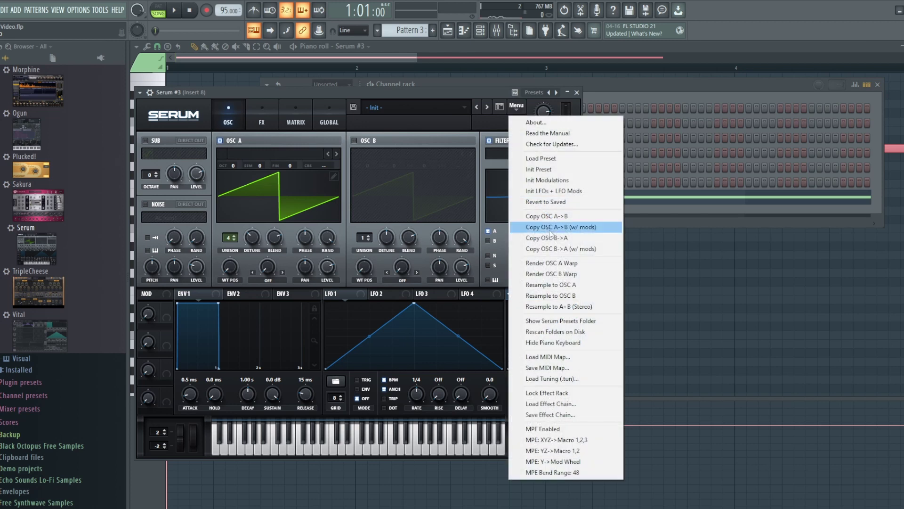
click(550, 171)
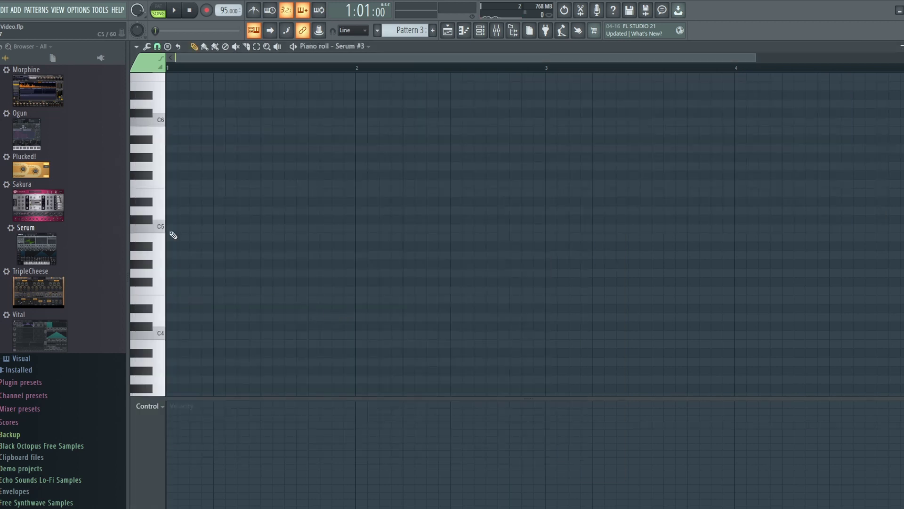
click(480, 30)
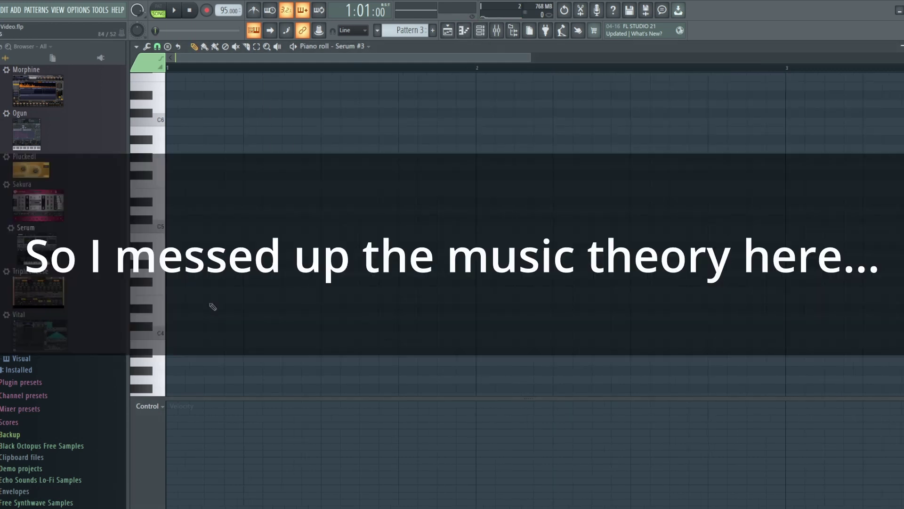
Draw a short D5 note at the start of bar 1 and an equally short B5 note directly after it
click(172, 212)
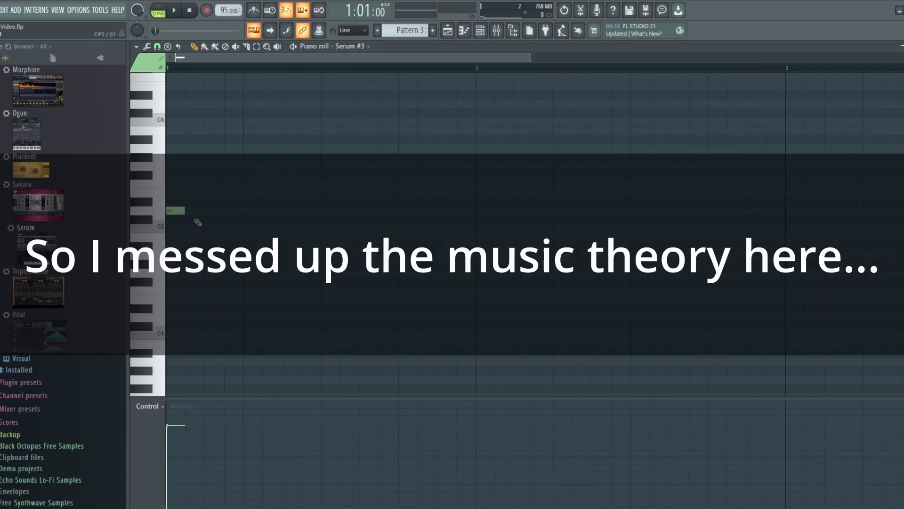
click(191, 130)
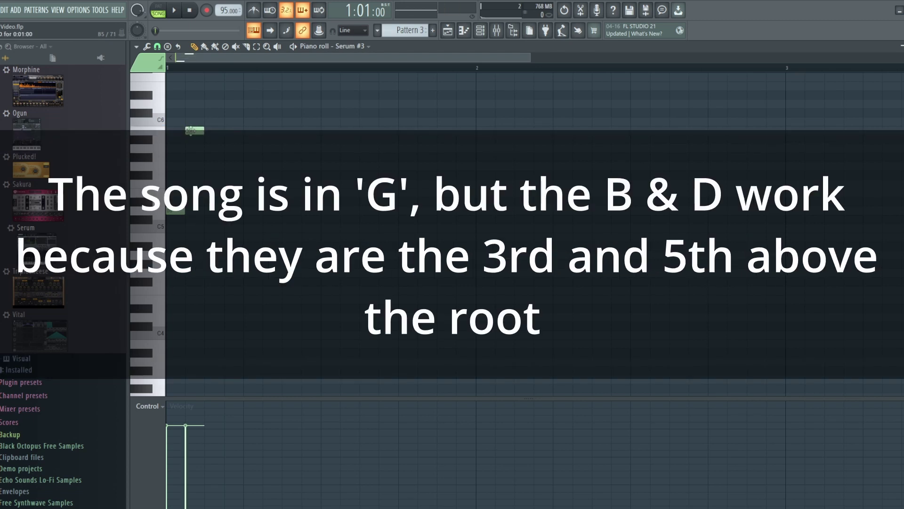
mouse_move(191, 130)
mouse_down()
mouse_move(193, 154)
mouse_move(195, 124)
mouse_up()
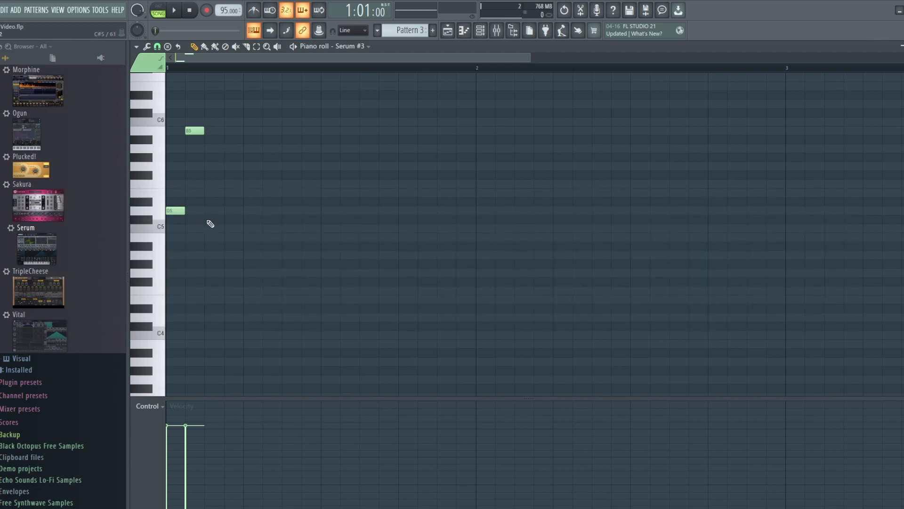
Select the D5 and B5 notes and duplicate the pair repeatedly until the alternating pattern fills all four bars
drag(224, 231, 173, 119)
key(ctrl+b)
key(ctrl+b)
key(ctrl+b)
key(ctrl+b)
key(ctrl+b)
key(ctrl+b)
key(ctrl+b)
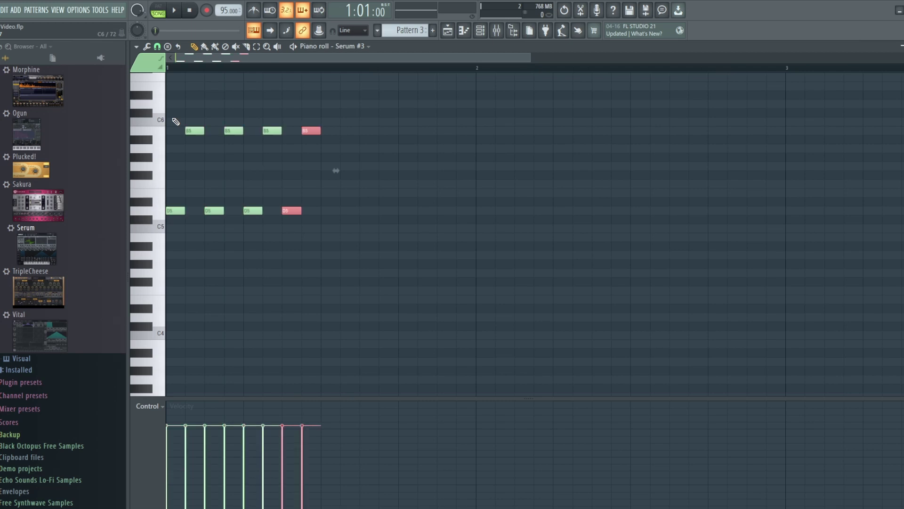
key(ctrl+b)
key(ctrl+b)
key(ctrl+b)
key(ctrl+b)
key(ctrl+b)
key(ctrl+b)
key(ctrl+b)
key(ctrl+b)
key(ctrl+b)
key(ctrl+b)
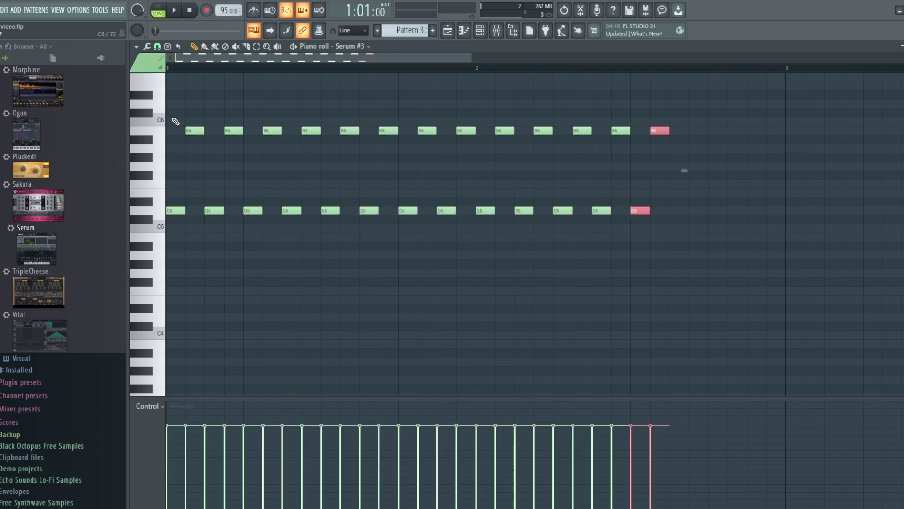
key(ctrl+b)
key(ctrl+b)
key(ctrl+b)
key(ctrl+b)
key(ctrl+b)
key(ctrl+b)
key(ctrl+b)
key(ctrl+b)
key(ctrl+b)
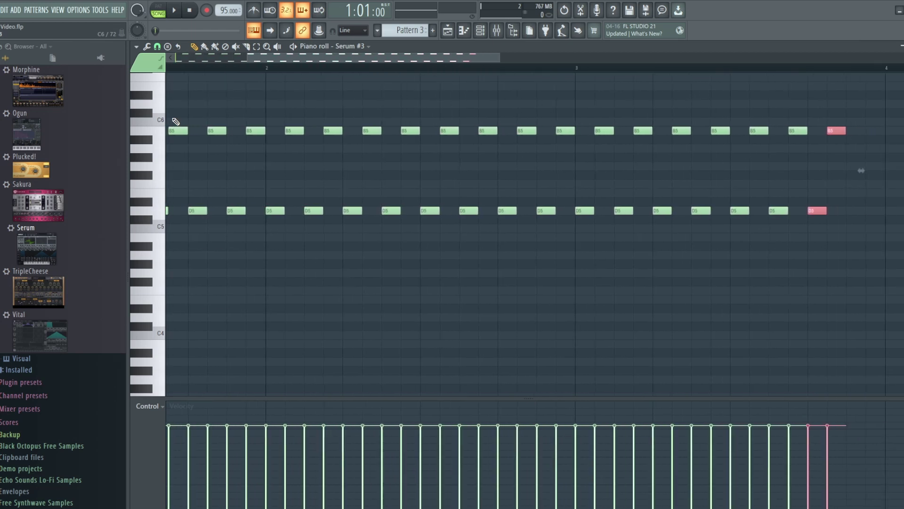
key(ctrl+b)
key(ctrl+b)
key(ctrl+b)
key(ctrl+b)
key(ctrl+b)
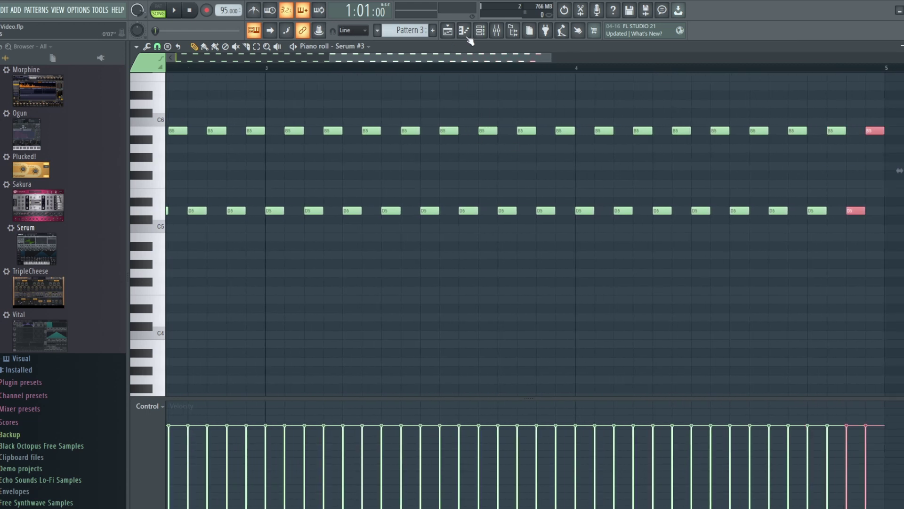
Open the Serum #3 instrument and play the song to hear the alternating notes with the initial sound
click(481, 31)
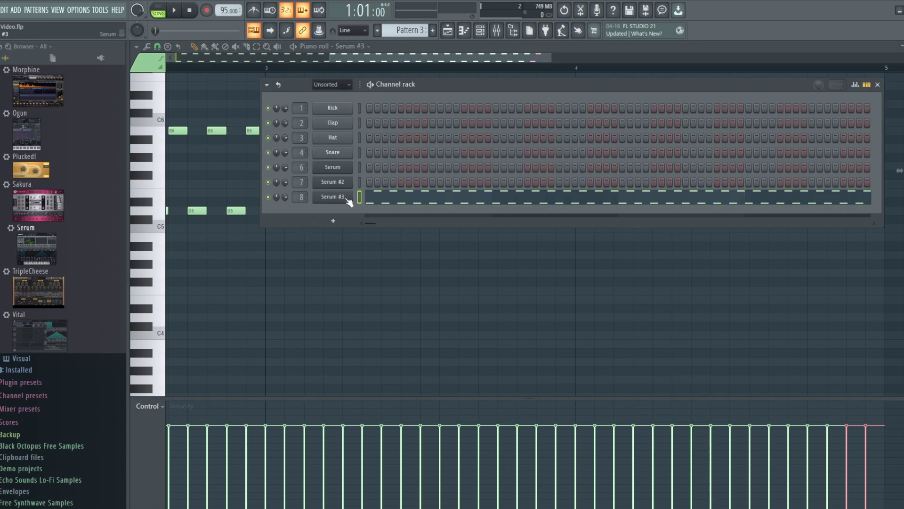
click(332, 197)
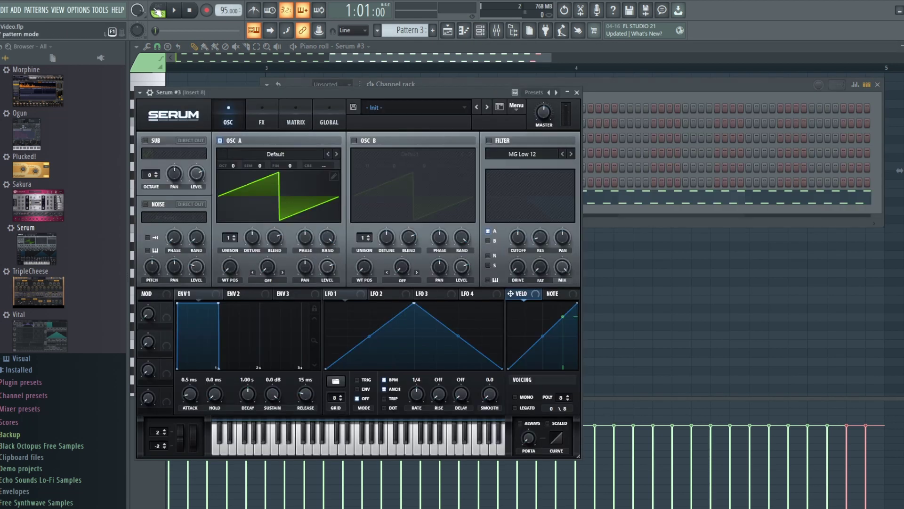
click(173, 10)
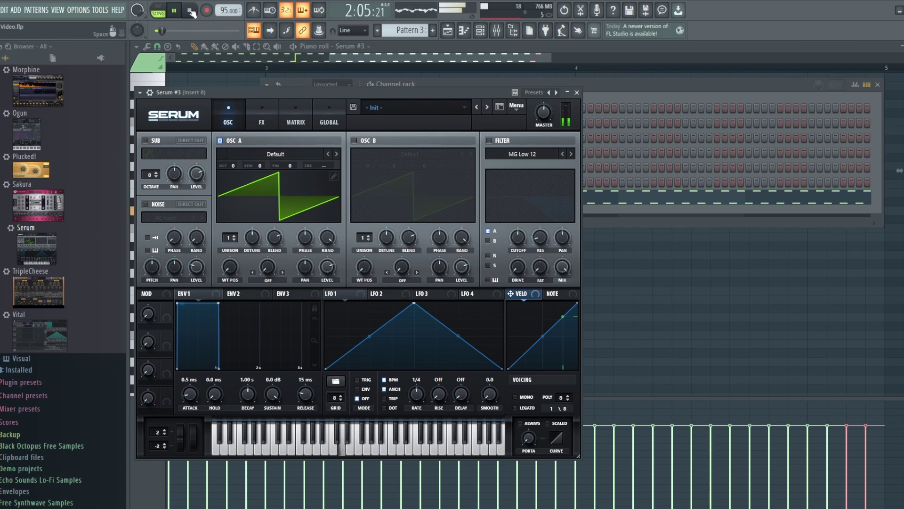
click(190, 11)
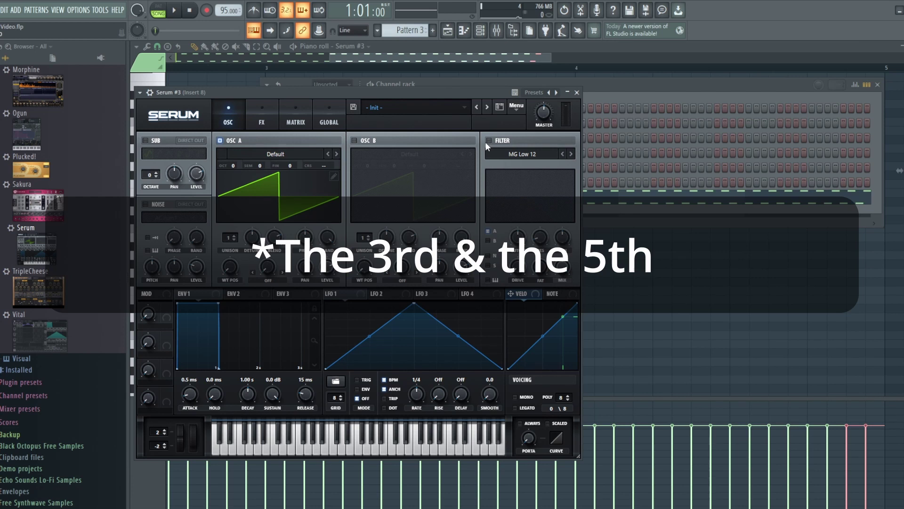
Enable Serum #3's MG Low 12 filter and set the master volume to 77%, auditioning the pattern on its own
click(490, 142)
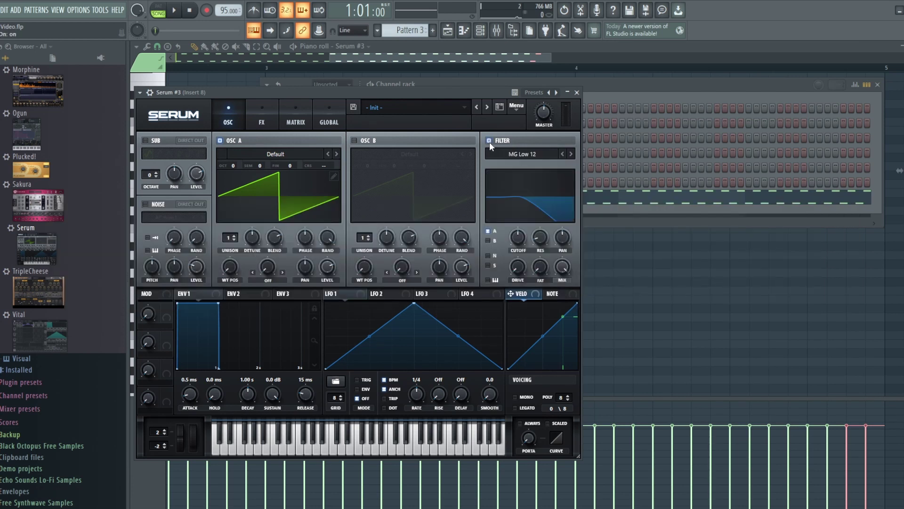
key(space)
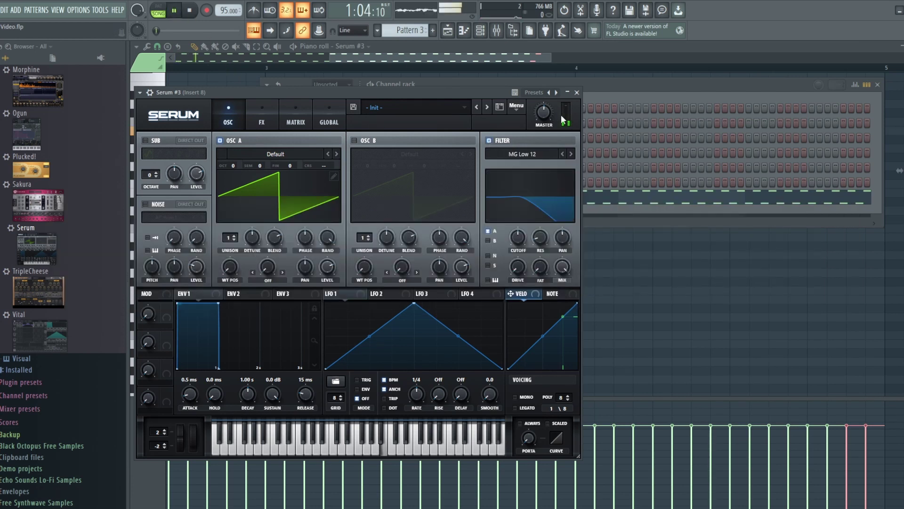
mouse_move(552, 105)
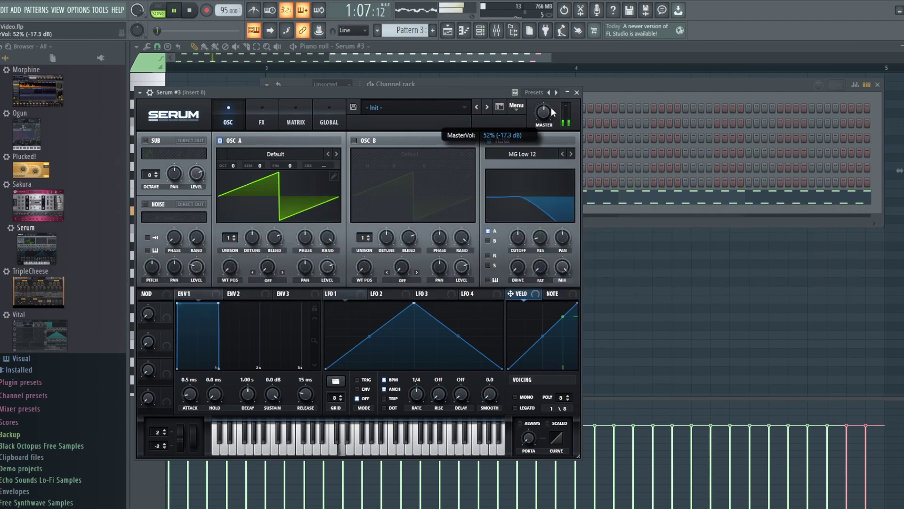
click(160, 9)
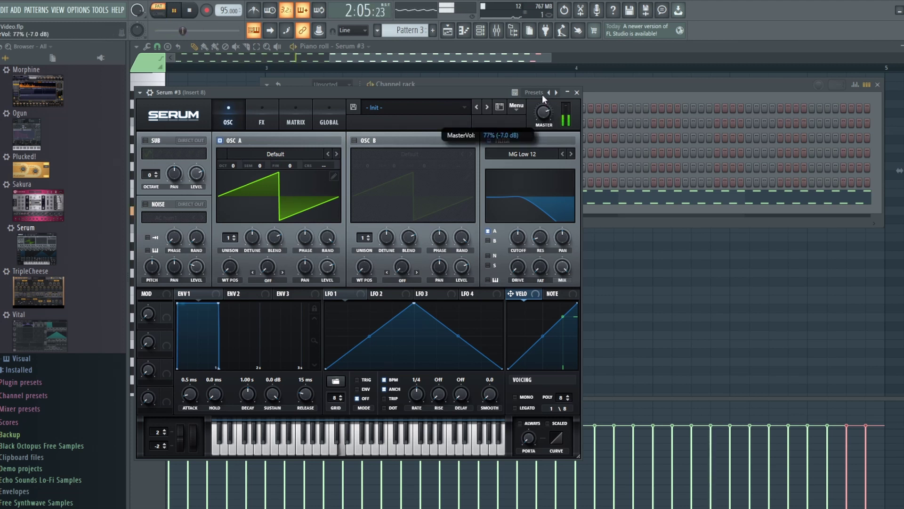
Add a Hall reverb to Serum #3, raise its mix, and set the size to 47% and the decay to 8.1 s
click(270, 111)
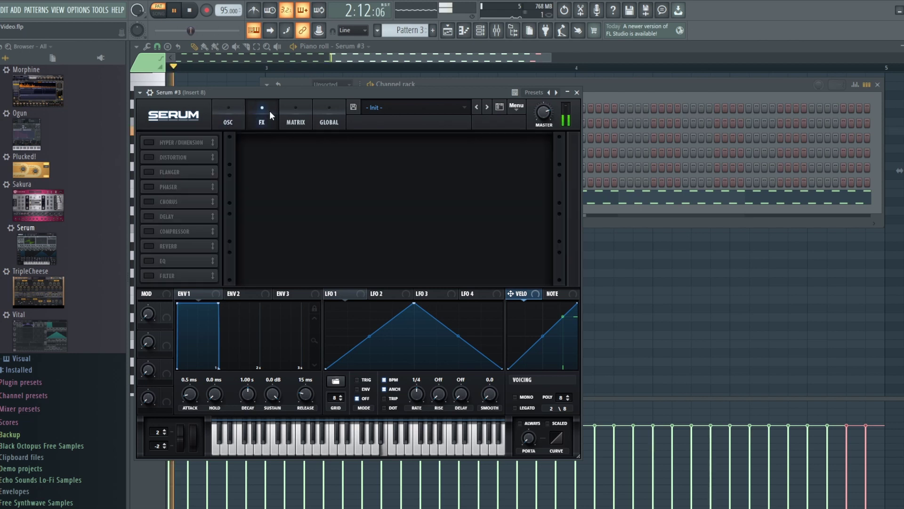
click(148, 245)
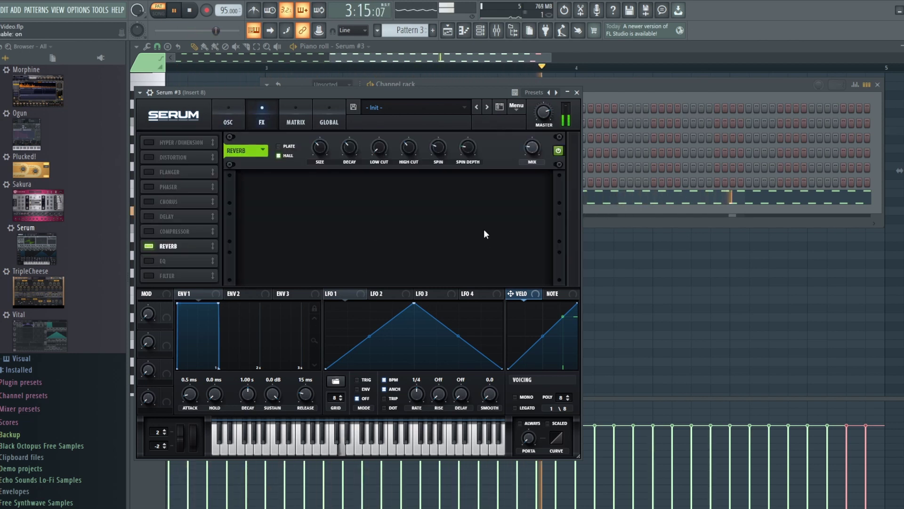
drag(532, 151, 533, 81)
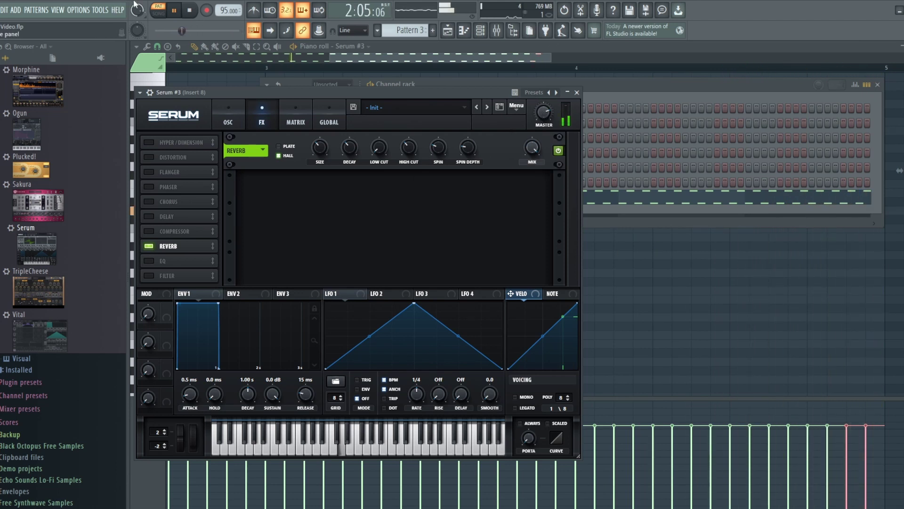
click(191, 13)
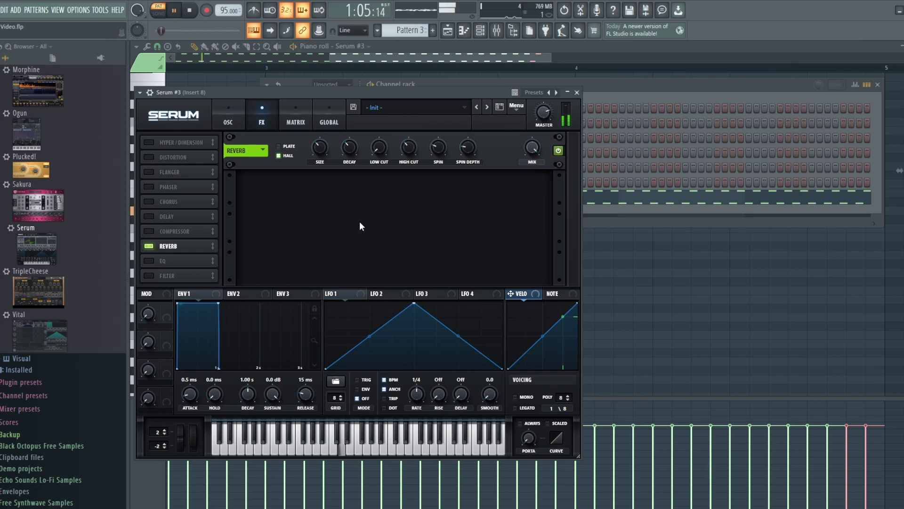
drag(313, 143, 313, 133)
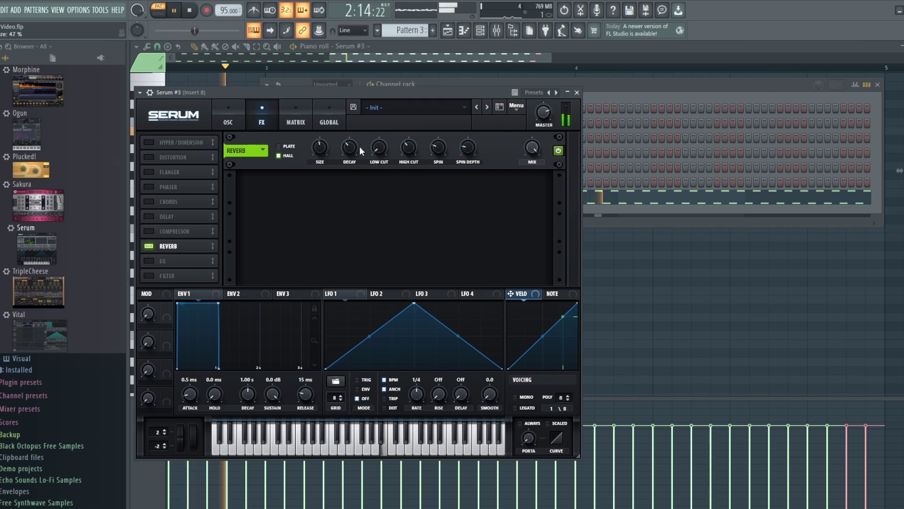
drag(359, 146, 354, 107)
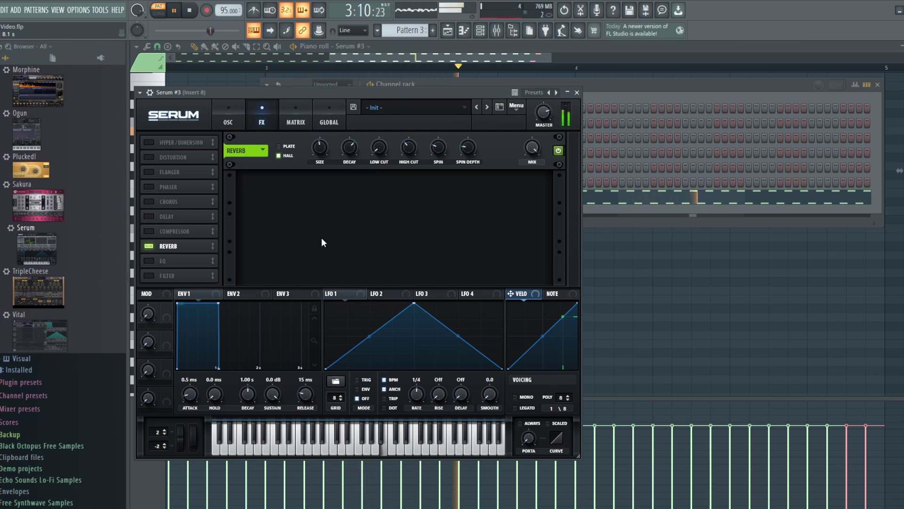
Add a delay with 42% mix and 48% feedback, enable the chorus effect, and stop playback
click(149, 216)
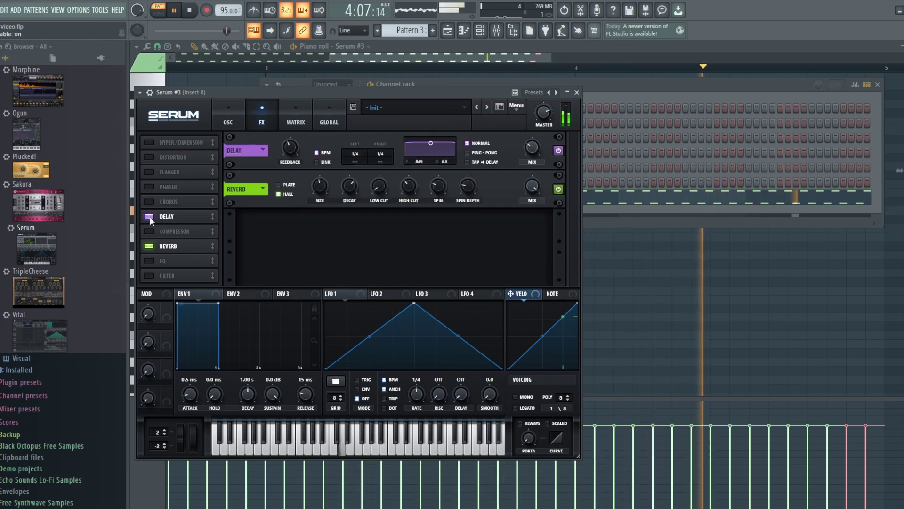
mouse_move(532, 146)
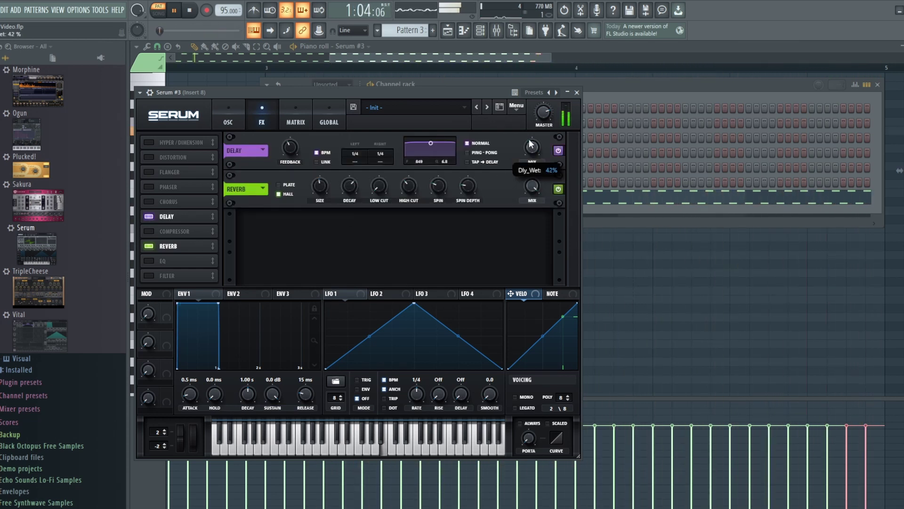
mouse_move(284, 144)
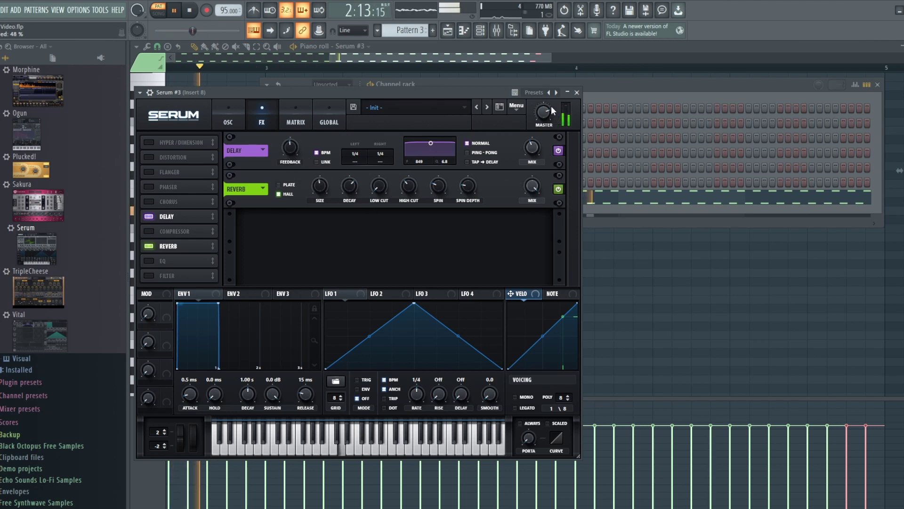
mouse_move(549, 120)
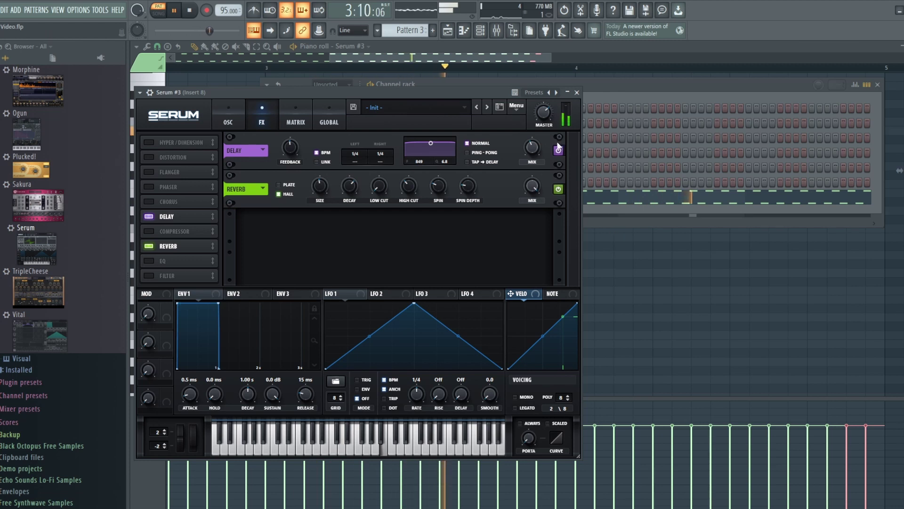
scroll(546, 116, up, 2)
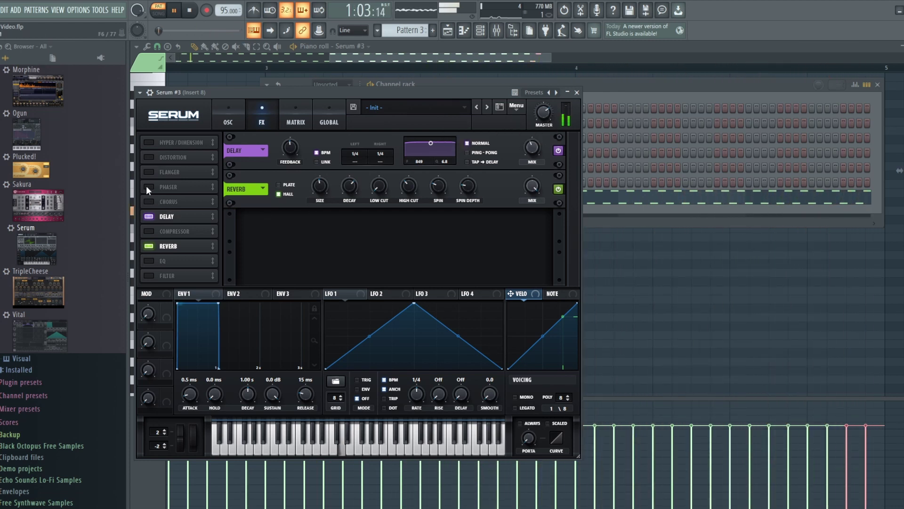
click(149, 201)
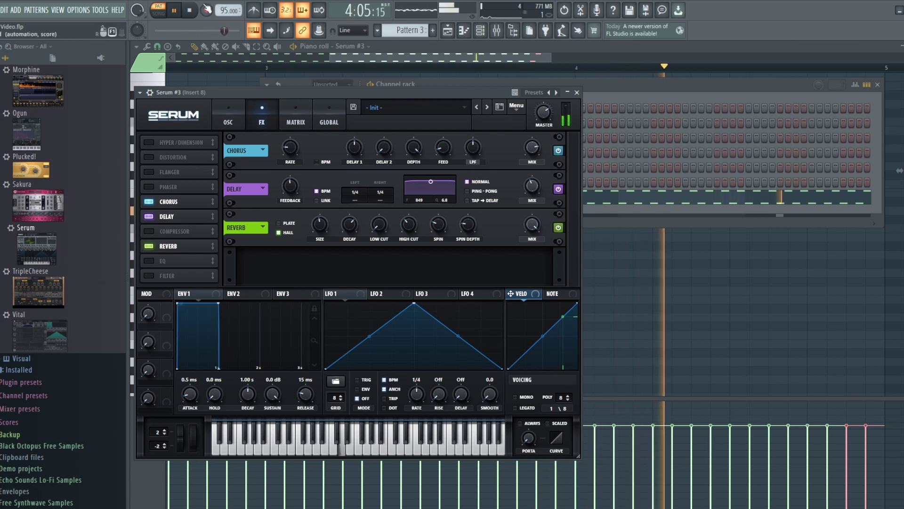
key(space)
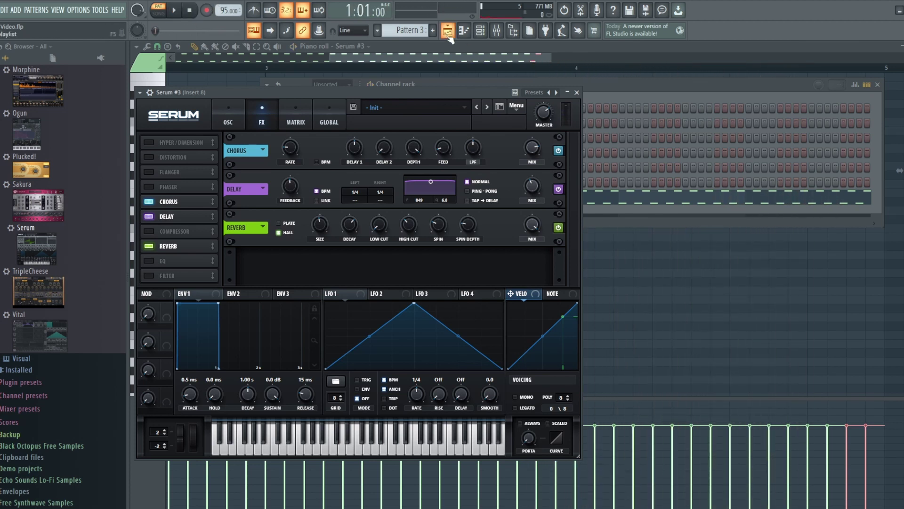
Play the full arrangement from the playlist and set the level of mixer Insert 8 to about 86%
click(448, 32)
click(175, 10)
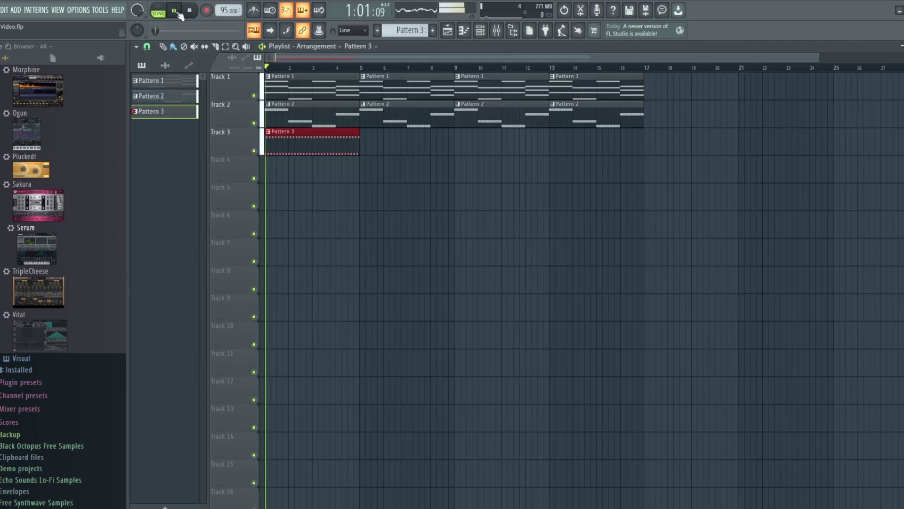
click(501, 34)
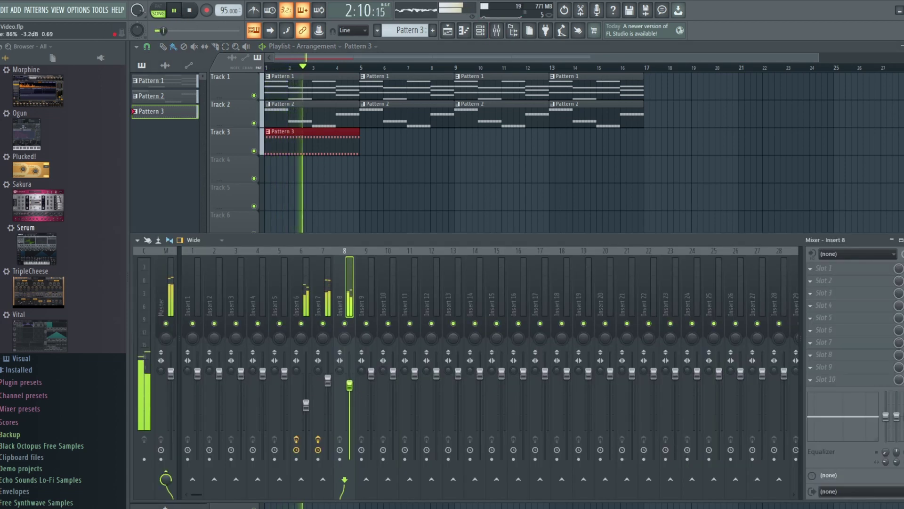
drag(346, 411, 346, 409)
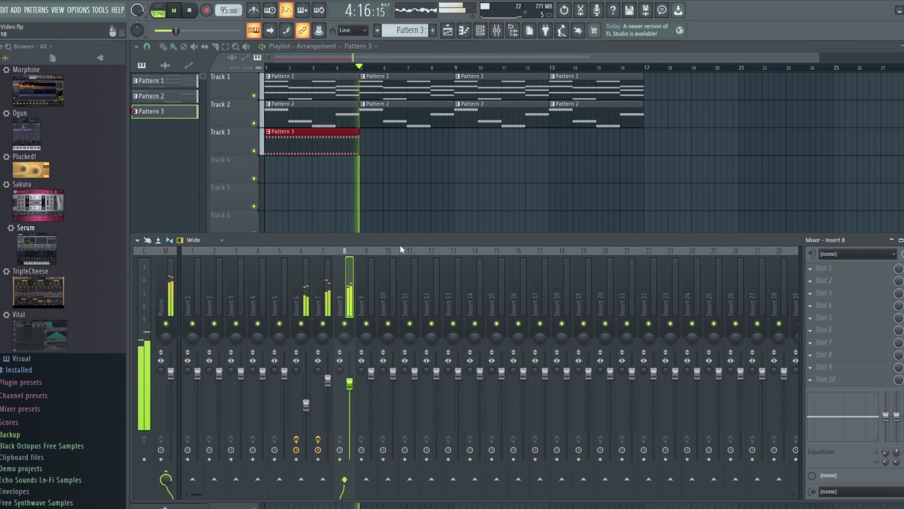
Close the mixer, duplicate the Pattern 3 clip on Track 3 so it also covers bars 5 to 8, and stop playback
key(F9)
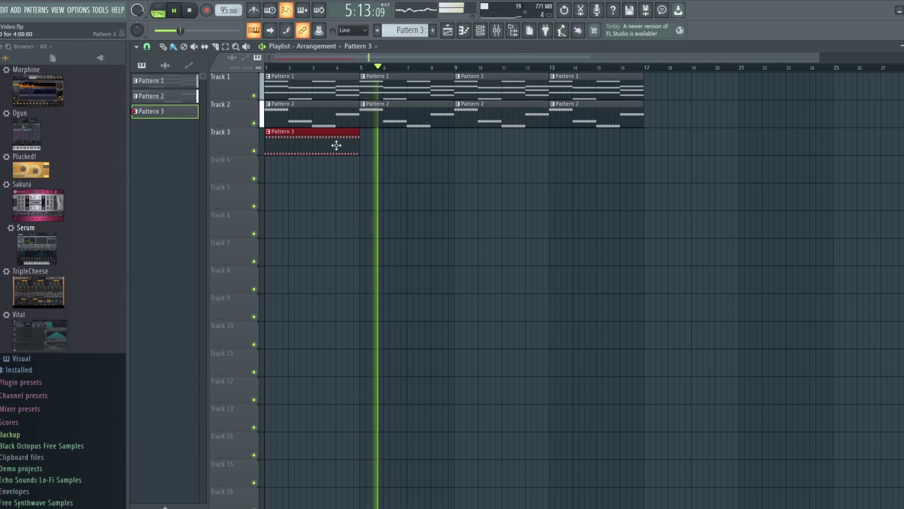
key(ctrl+b)
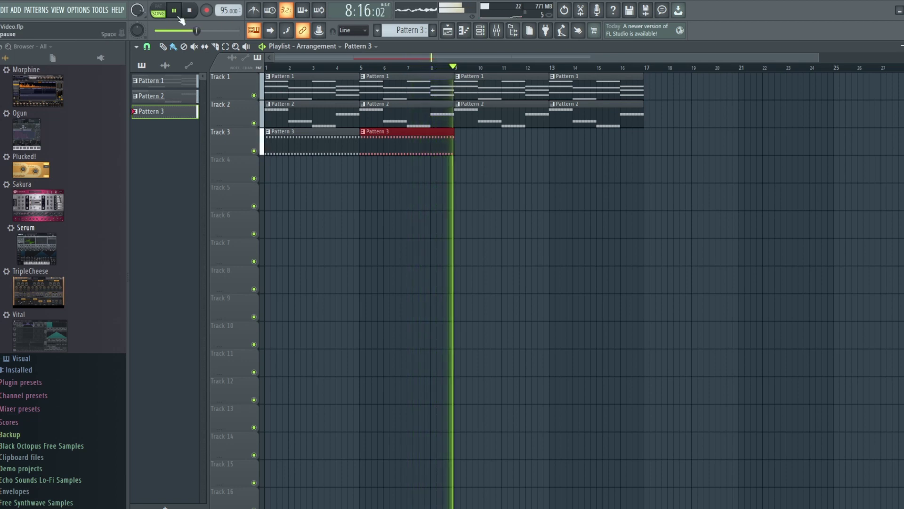
key(space)
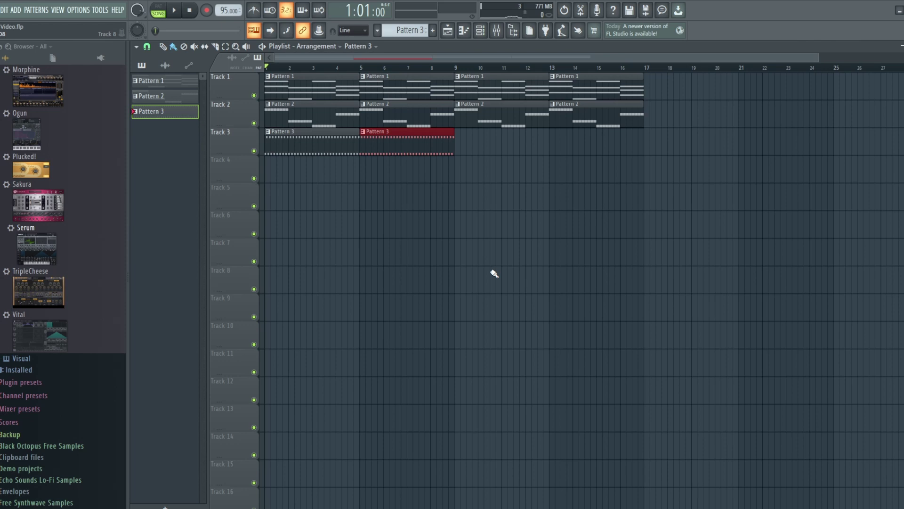
Open the Serum #3 piano roll and add a short D6 note above the B5 note just past the middle of bar 1
click(473, 32)
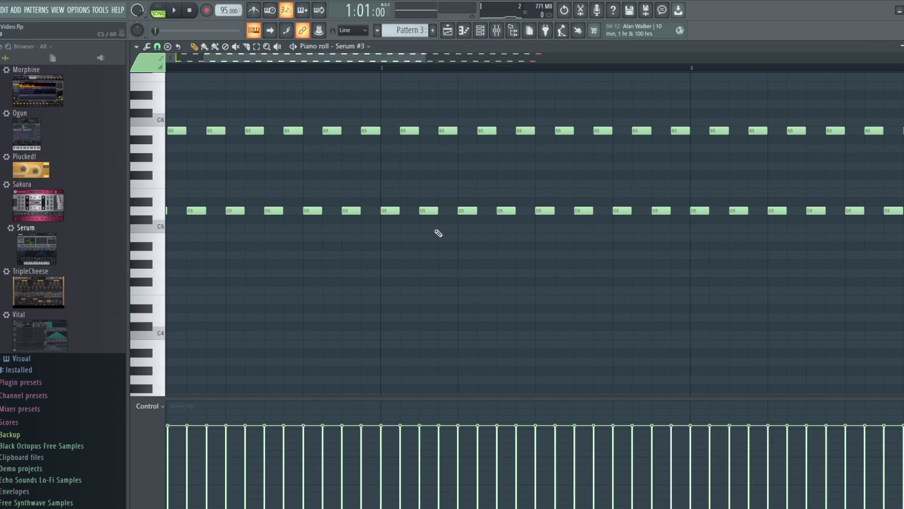
scroll(405, 217, up, 3)
scroll(285, 168, up, 6)
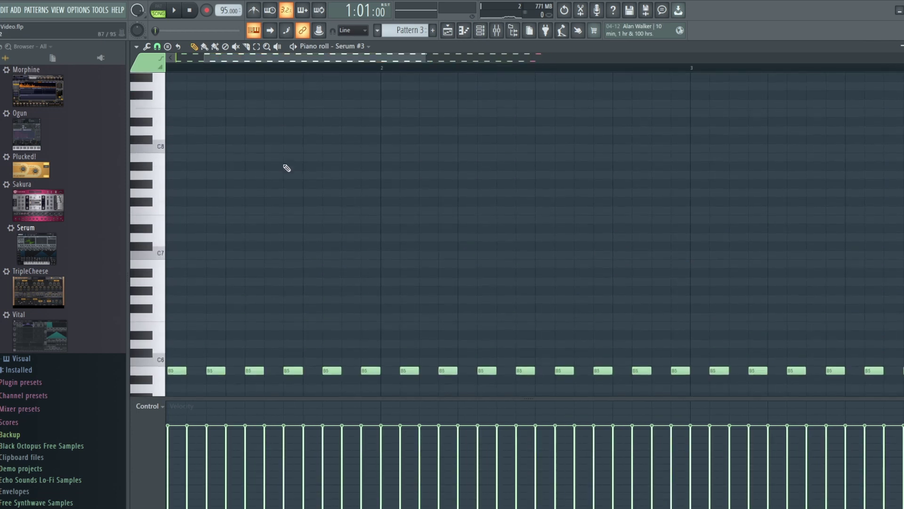
scroll(262, 273, down, 3)
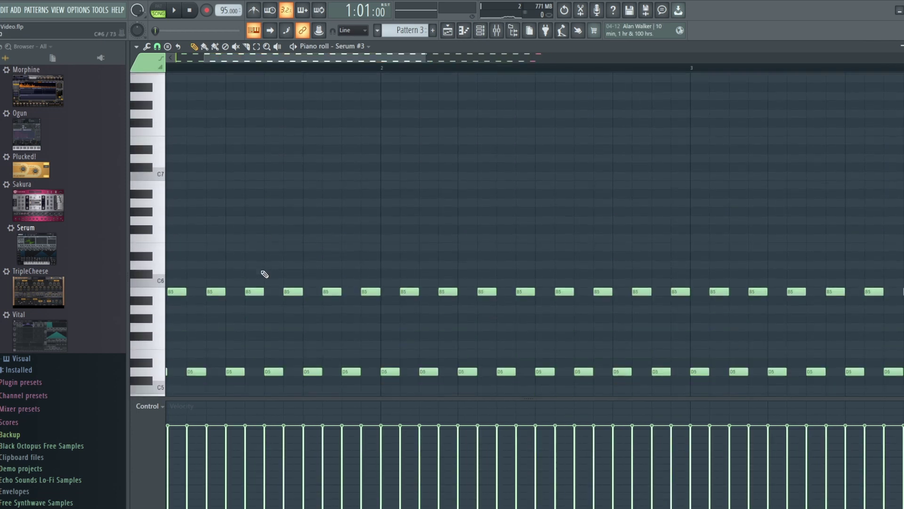
click(255, 245)
drag(258, 248, 258, 272)
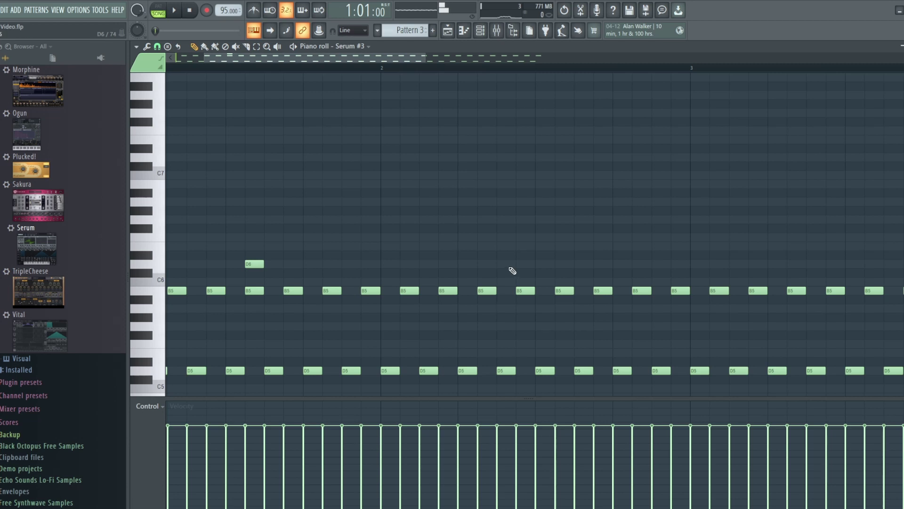